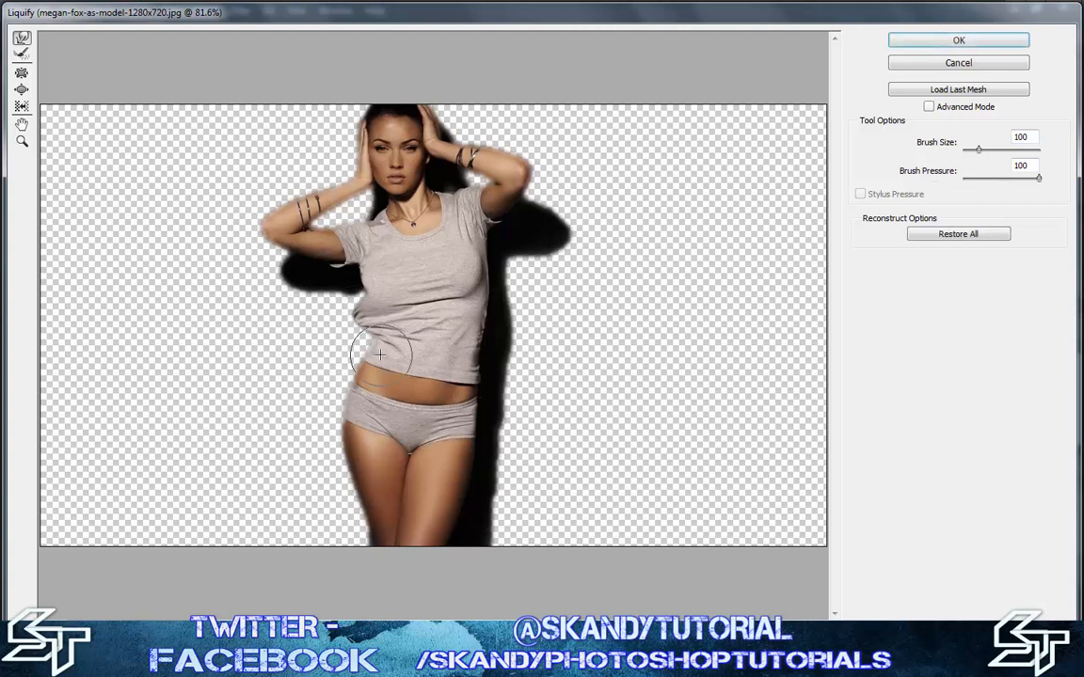
left_click_drag(339, 423, 349, 445)
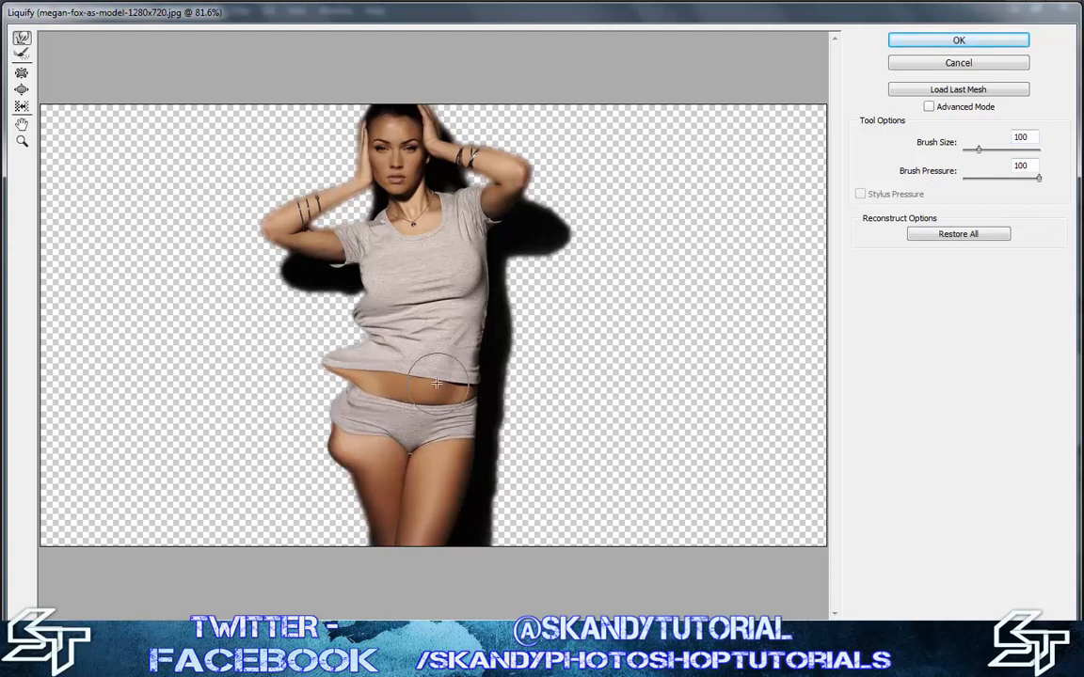
key("ctrl+alt+z")
key("ctrl+alt+z")
key("ctrl+alt+z")
key("ctrl+alt+z")
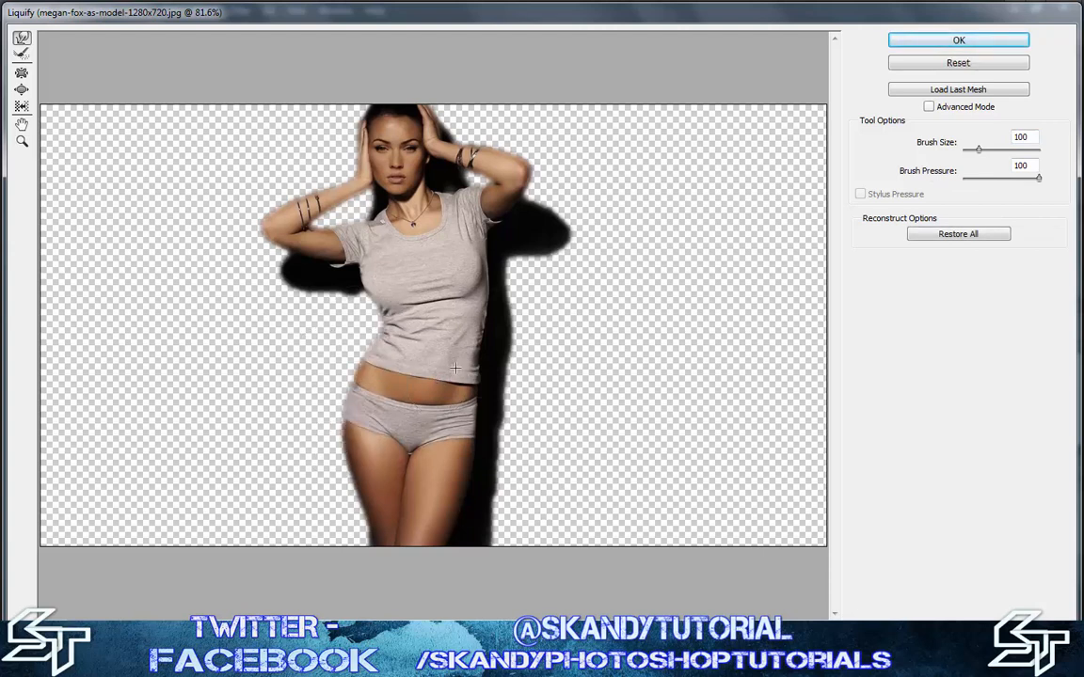
- Set the Liquify brush size to 340 and push the model's shoulder and bent elbow outward to the image's left
left_click(937, 141)
type("340")
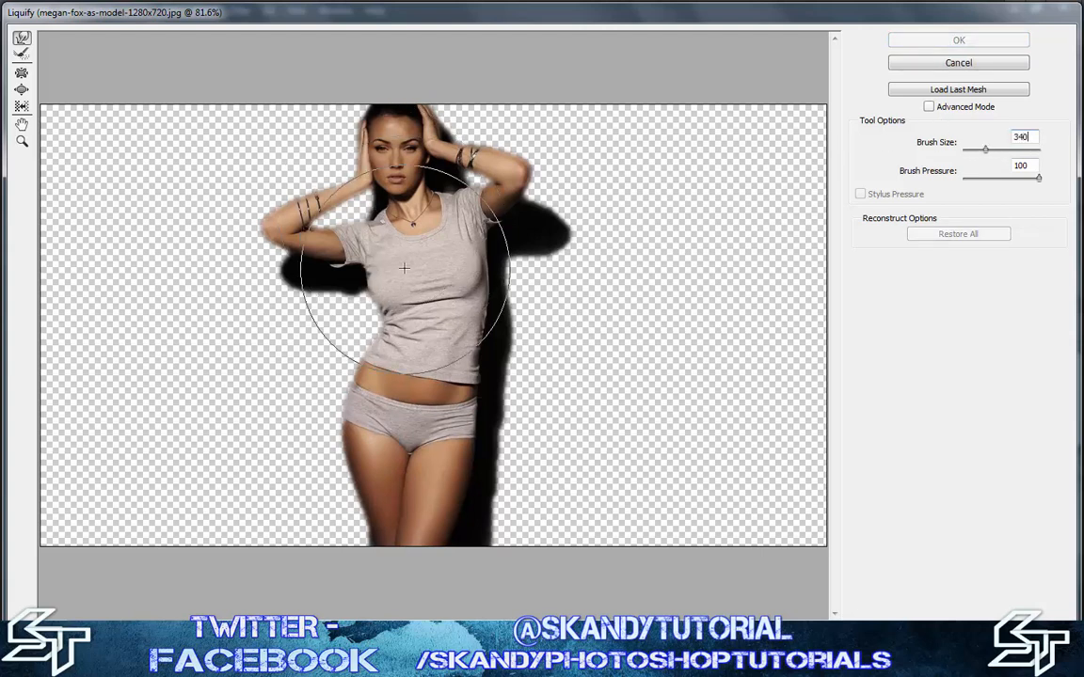
left_click_drag(388, 262, 310, 256)
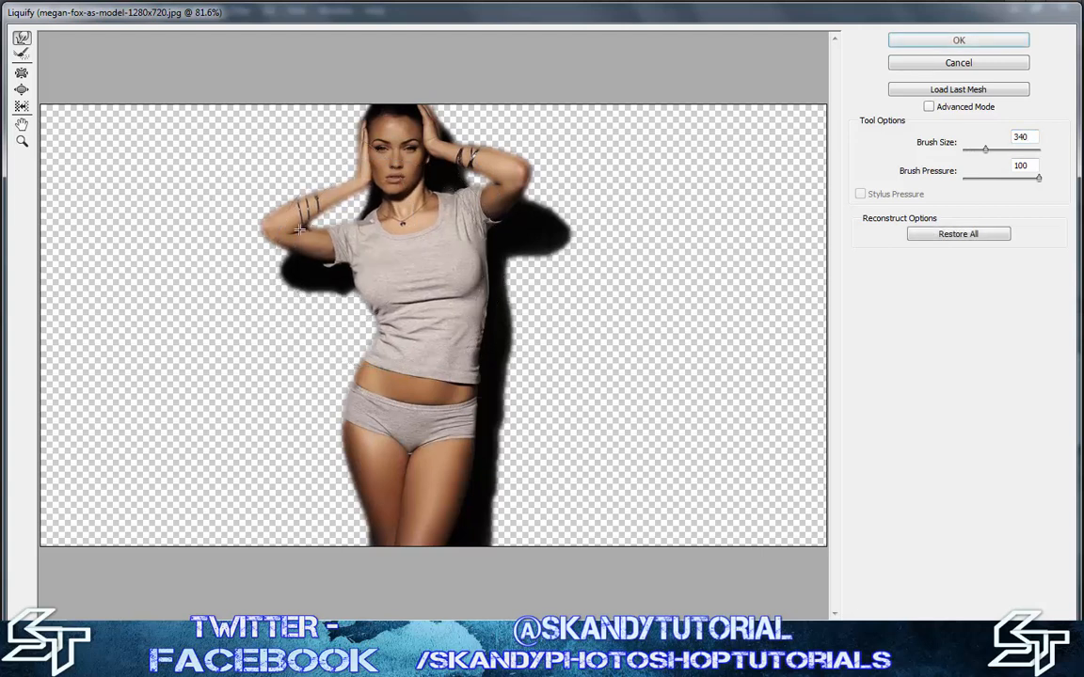
mouse_move(262, 227)
left_mouse_down()
mouse_move(252, 205)
mouse_move(235, 214)
left_mouse_up()
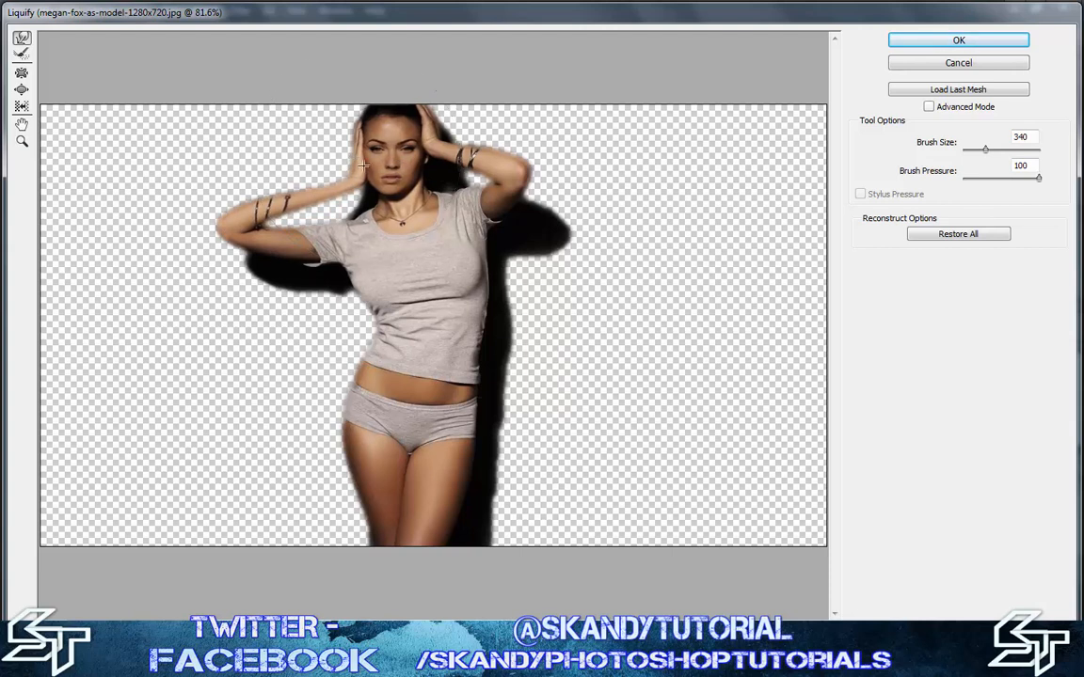
- Stretch the torso, hip and thigh leftward, pull the head and elbow slightly further out, and apply Liquify to the middle layer
mouse_move(352, 300)
left_mouse_down()
mouse_move(372, 397)
mouse_move(363, 410)
mouse_move(326, 413)
mouse_move(380, 484)
mouse_move(387, 516)
left_mouse_up()
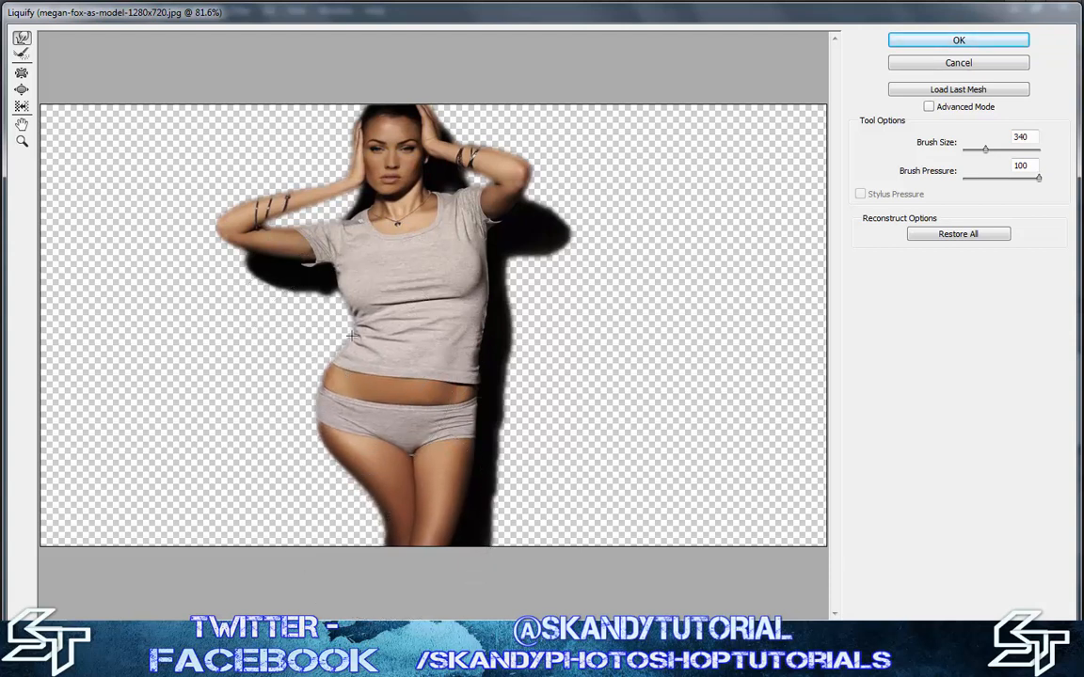
left_click_drag(279, 251, 266, 246)
left_click_drag(266, 246, 260, 245)
left_click_drag(354, 159, 348, 158)
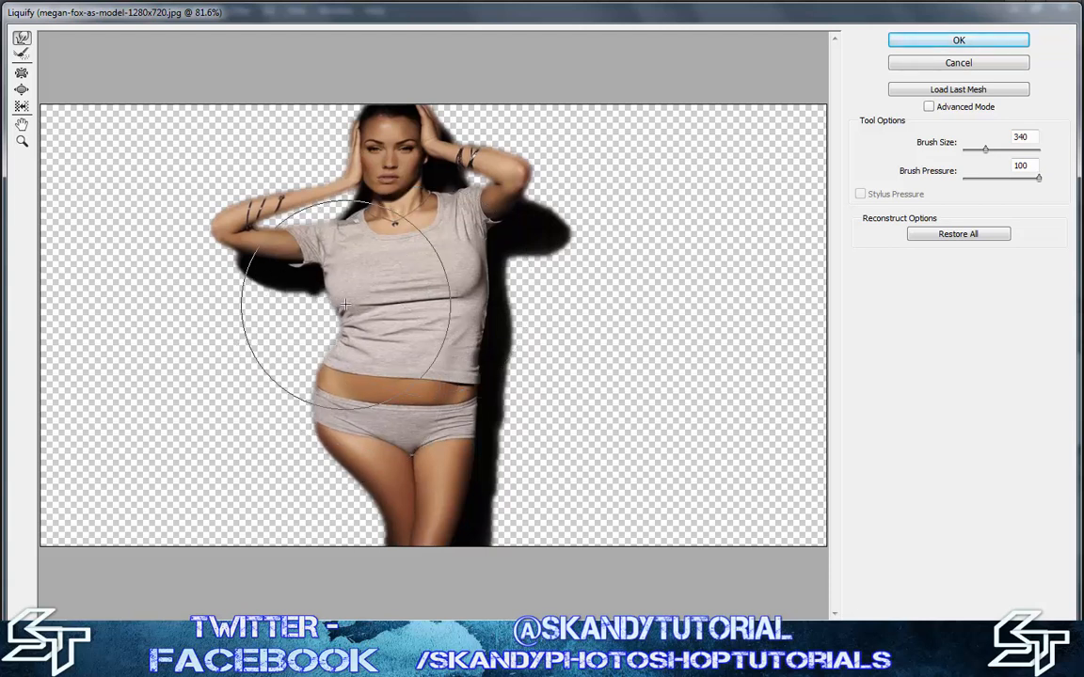
left_click_drag(232, 222, 212, 224)
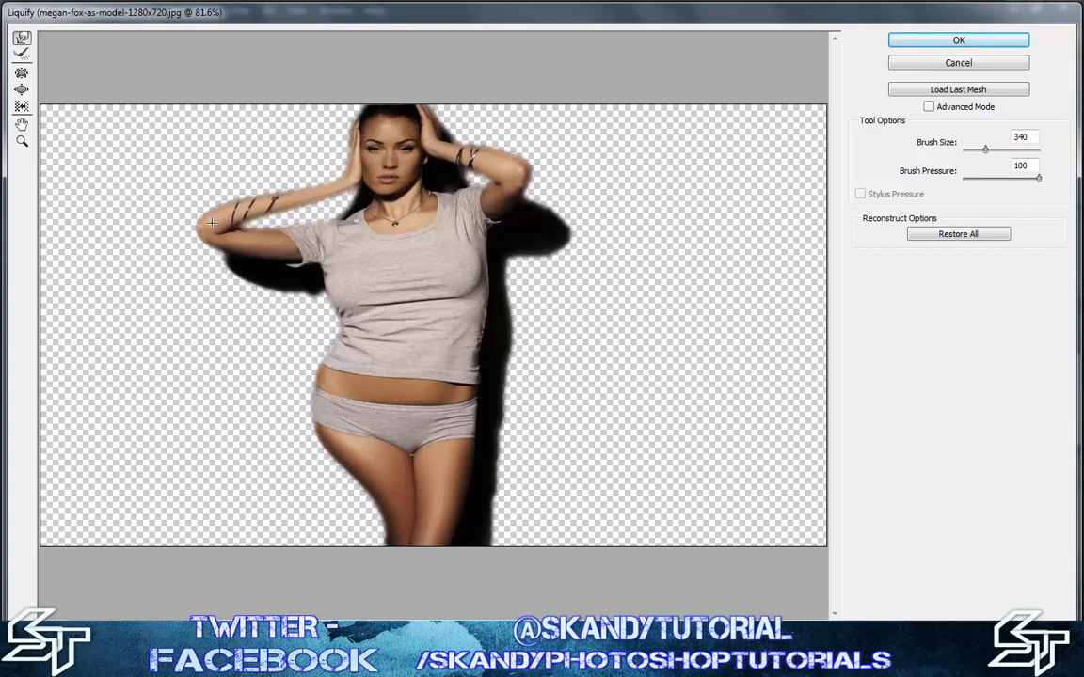
left_click(958, 40)
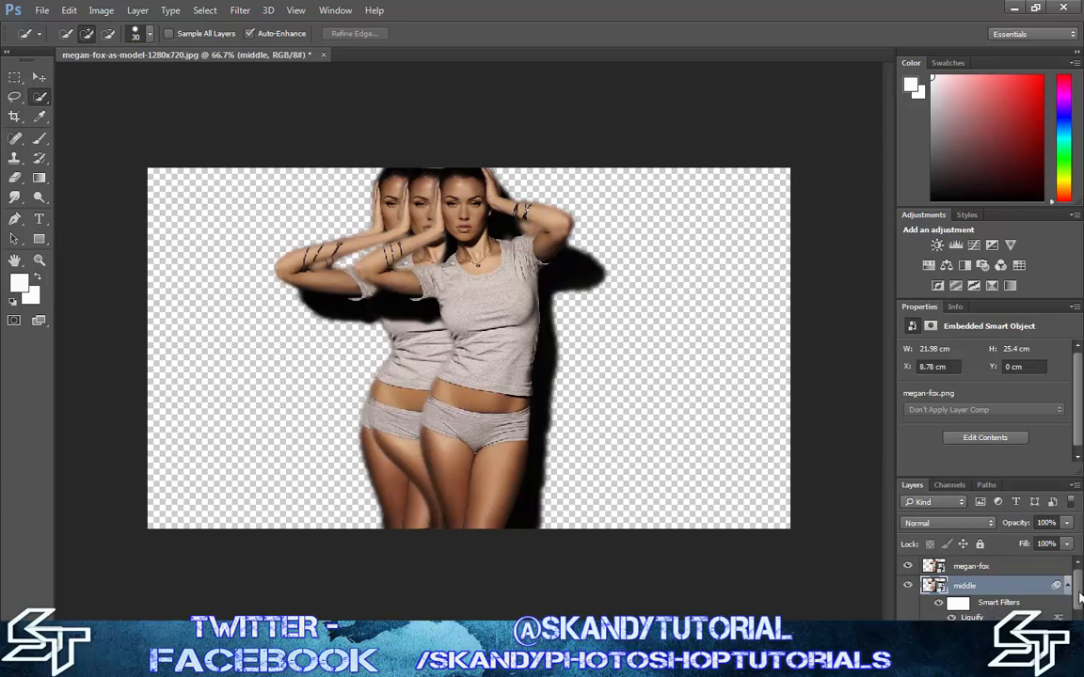
- Liquify the back layer, stretching the figure's whole left side from thigh to elbow further outward than the middle copy
left_click_drag(1079, 598, 1079, 613)
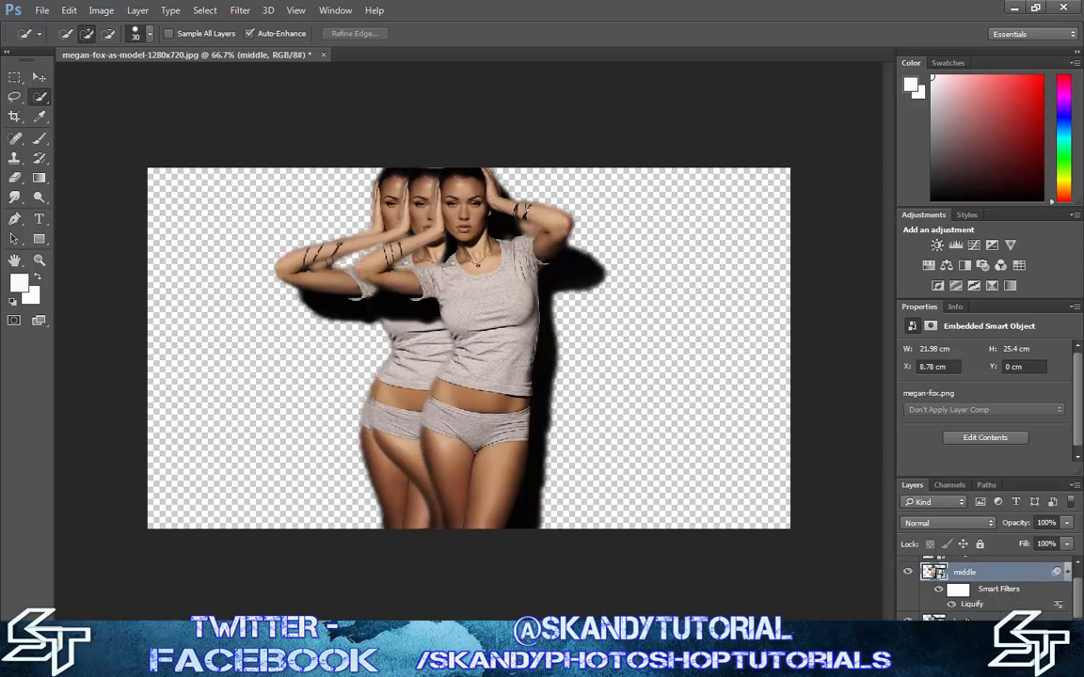
left_click(969, 622)
left_click(238, 14)
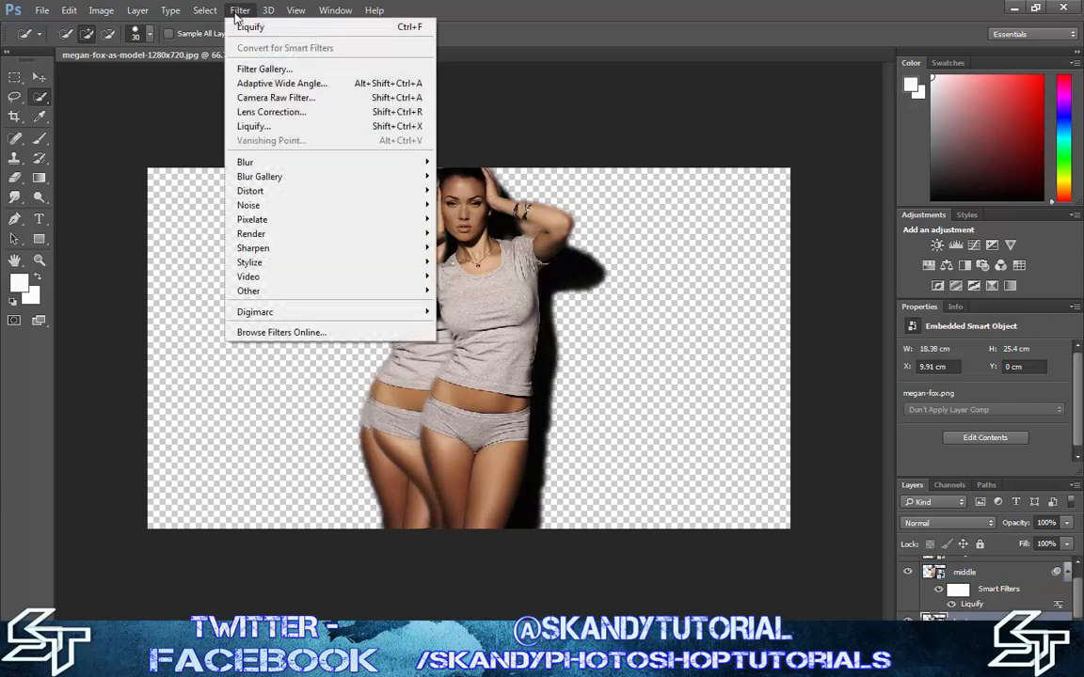
left_click(254, 126)
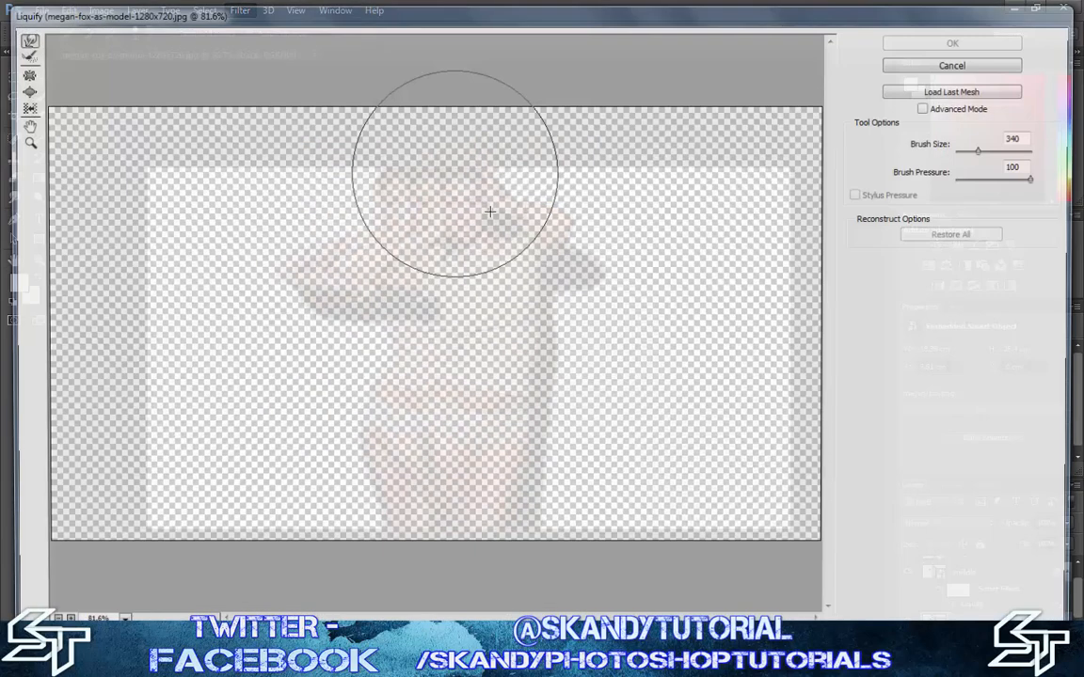
mouse_move(336, 539)
left_mouse_down()
mouse_move(273, 436)
mouse_move(226, 245)
mouse_move(188, 207)
left_mouse_up()
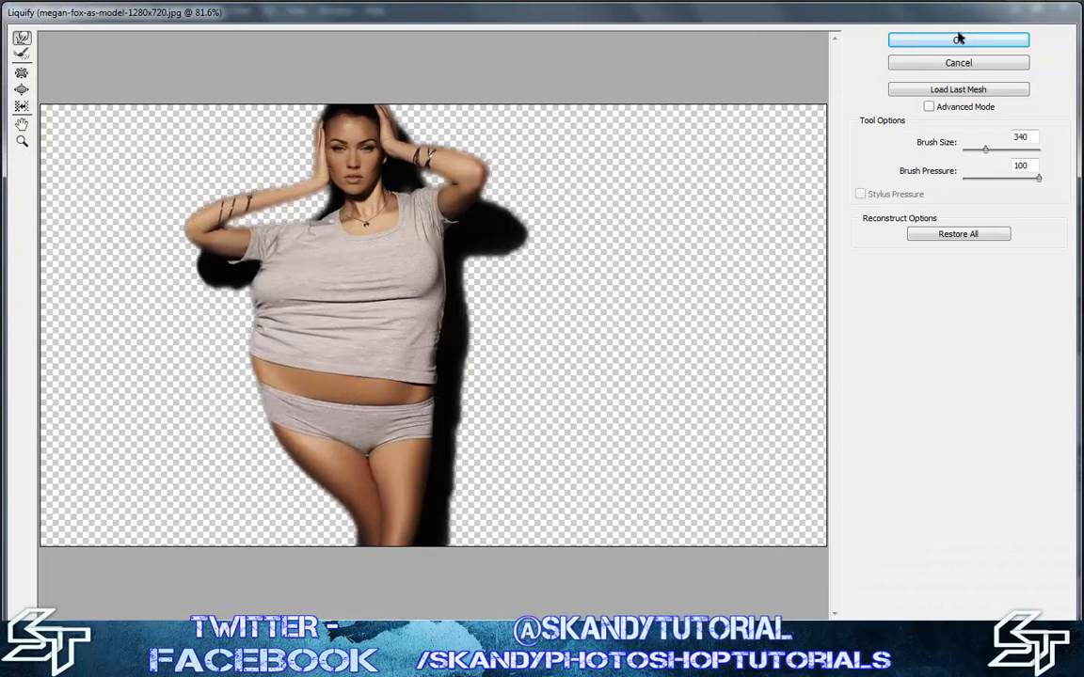
left_click(959, 39)
key("ctrl+t")
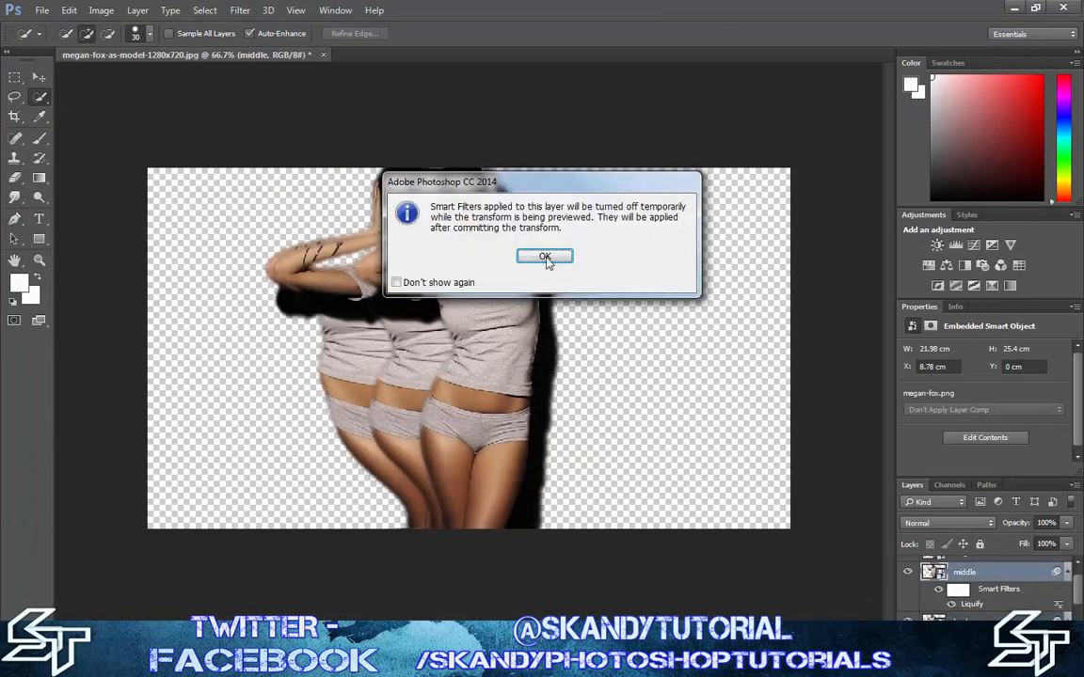
key("Return")
mouse_move(593, 373)
left_mouse_down()
mouse_move(569, 366)
mouse_move(577, 373)
left_mouse_up()
key("Return")
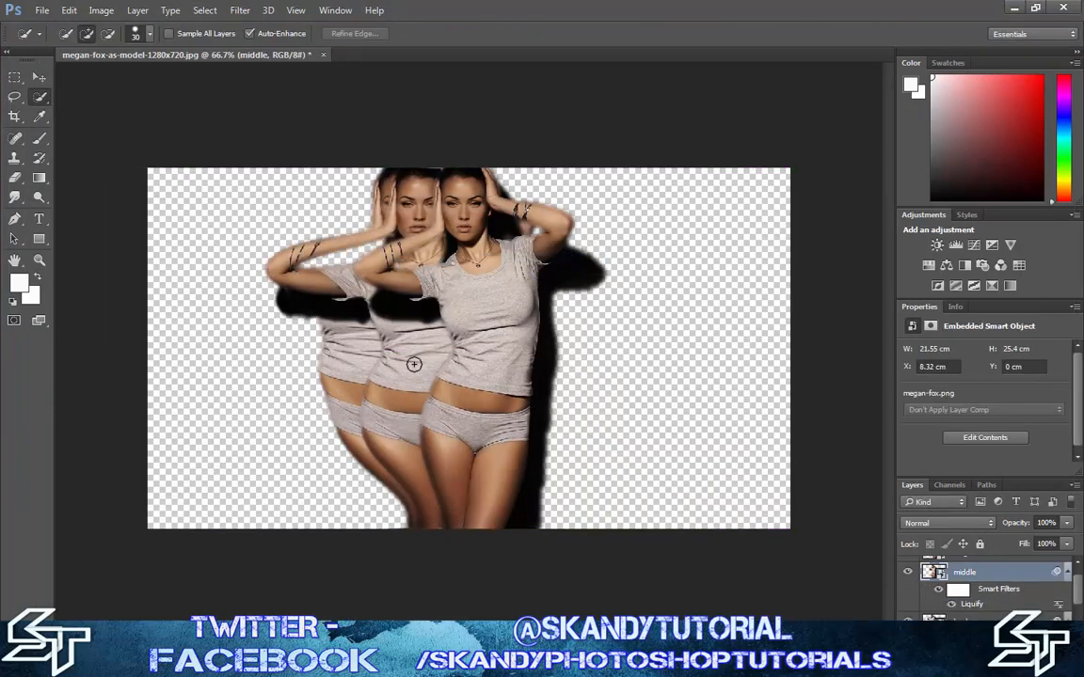
key("ctrl+t")
key("Return")
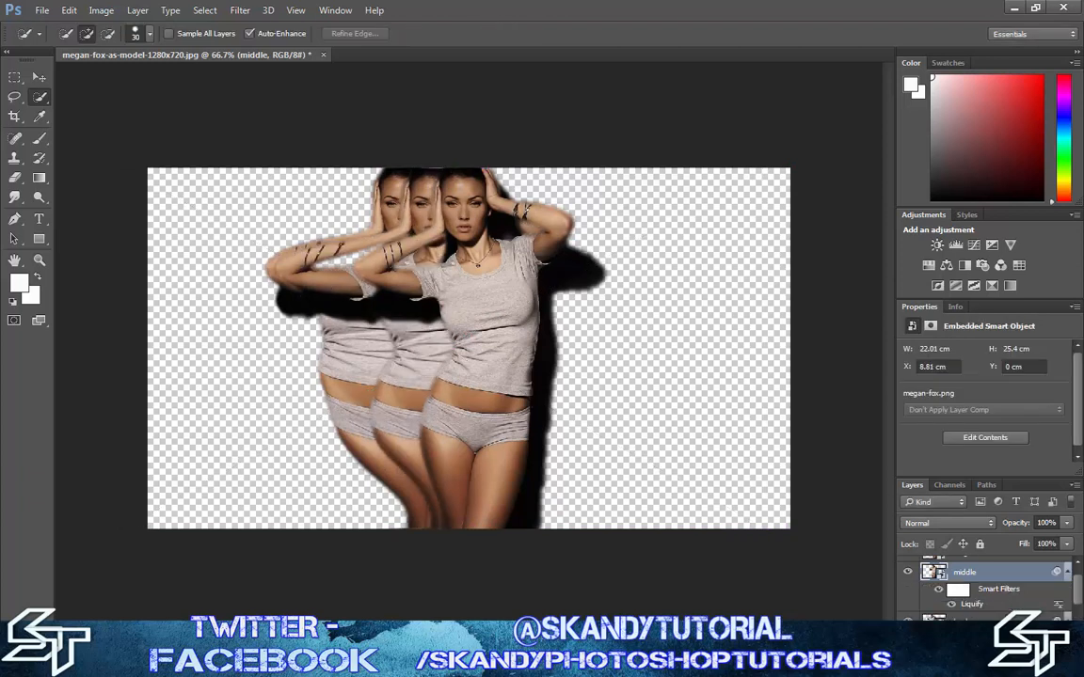
- Shift the back layer's figure right with Free Transform to about X 9.1 cm, closer behind the middle copy
left_click(978, 618)
key("ctrl+t")
left_click_drag(551, 404, 585, 402)
key("Return")
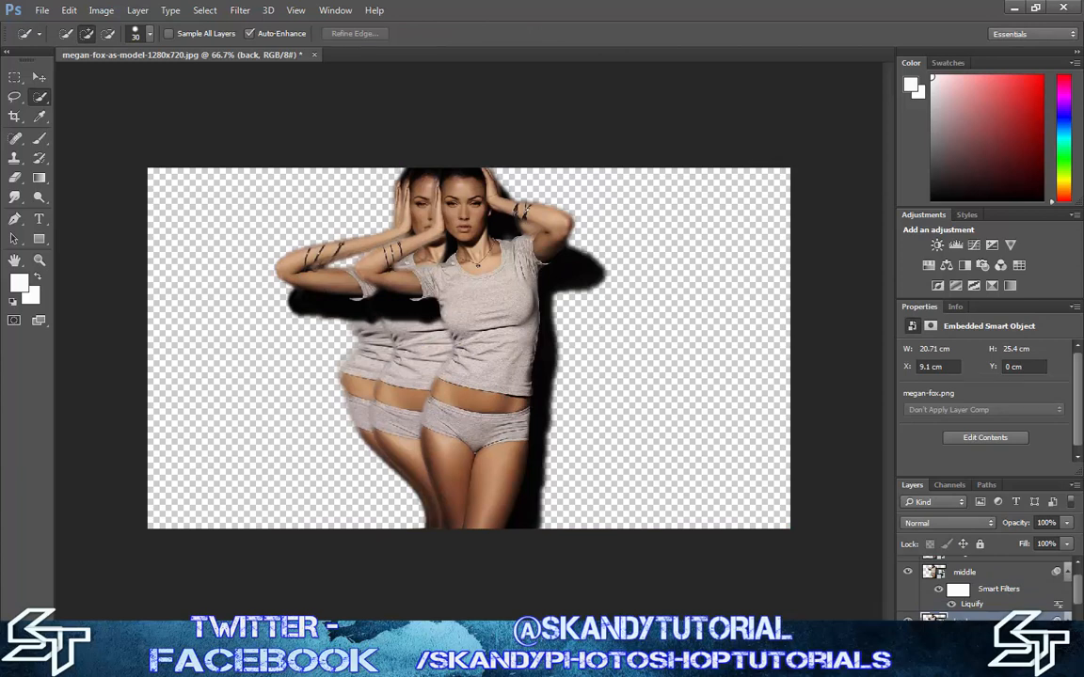
- Add a layer mask to each of the megan-fox, middle and back layers
left_click_drag(1077, 603, 1078, 579)
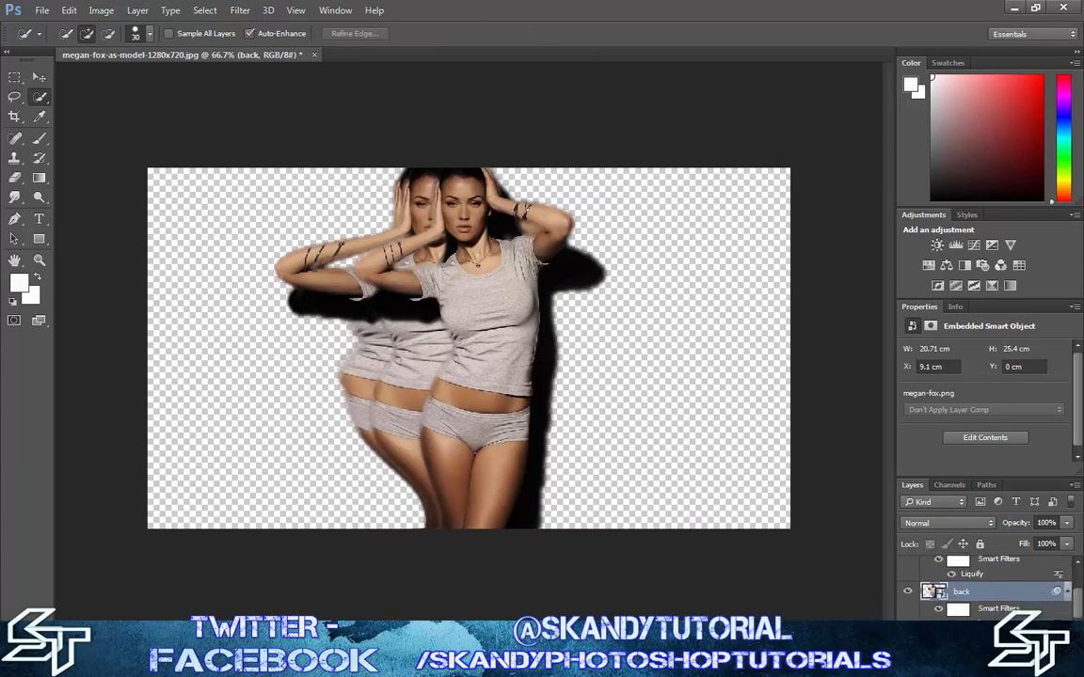
left_click(977, 585)
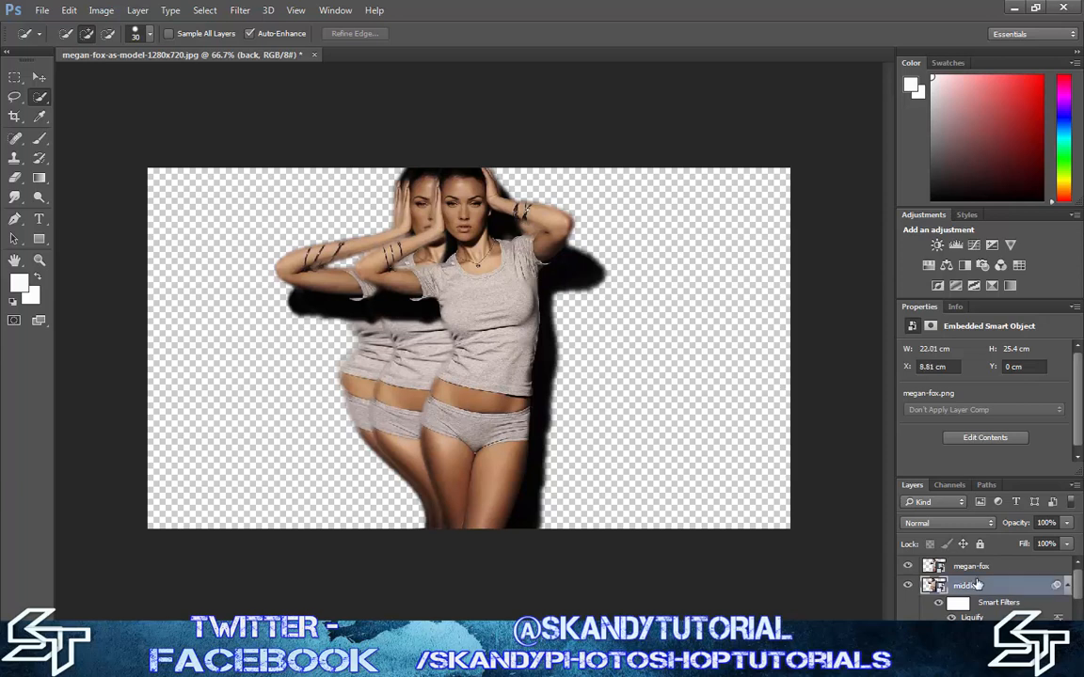
left_click(978, 567)
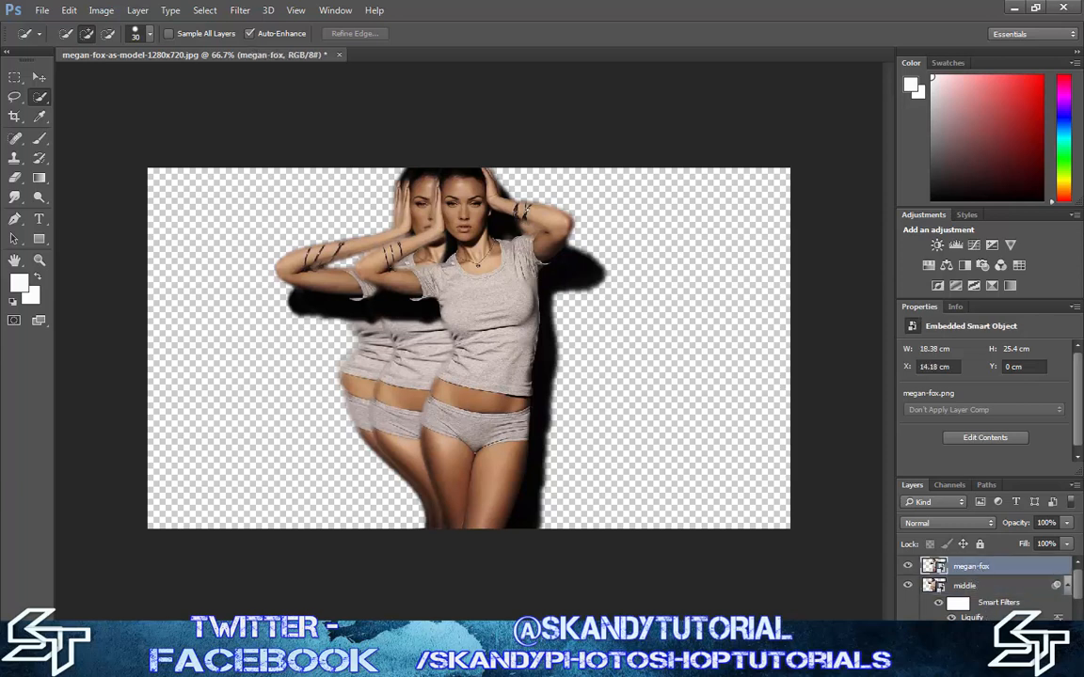
left_click(966, 638)
left_click(975, 587)
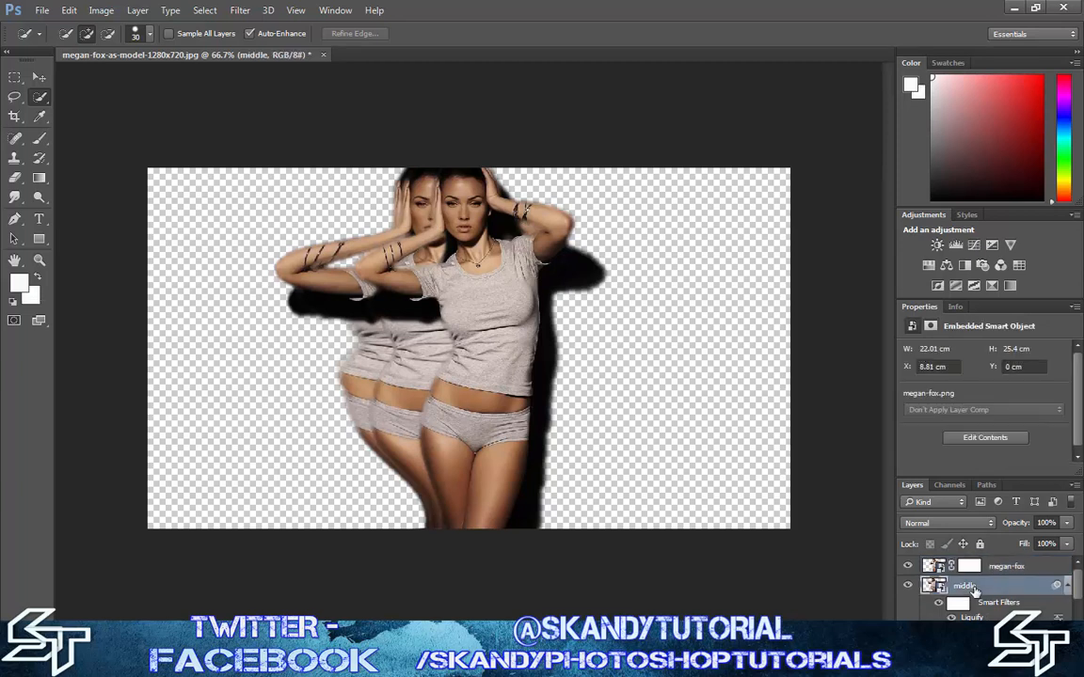
left_click(966, 638)
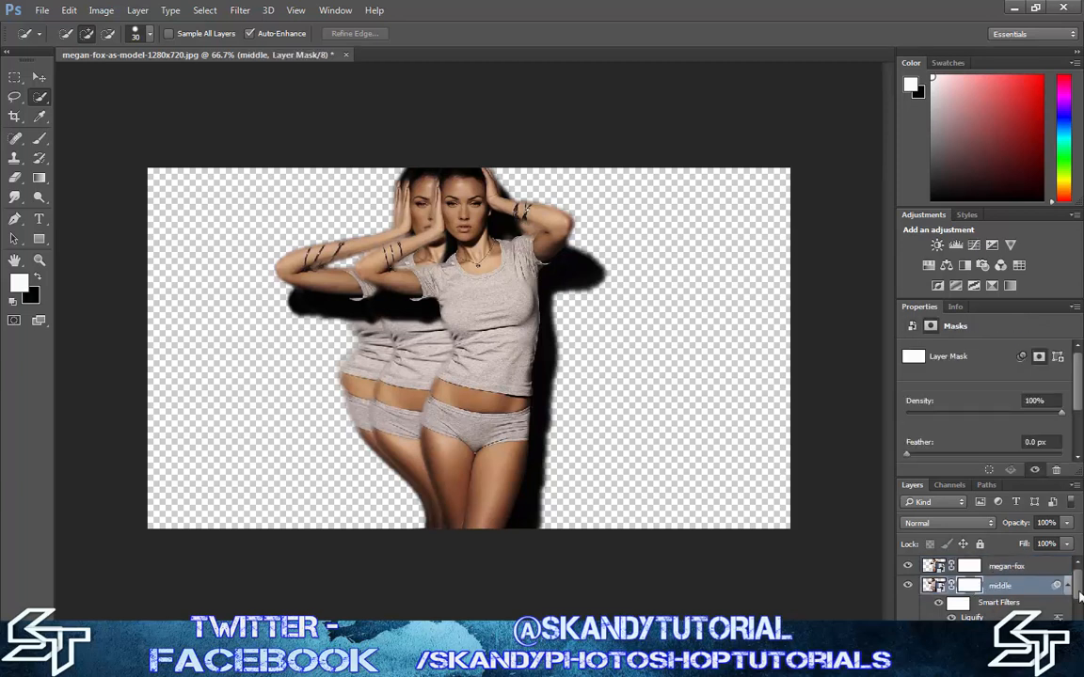
scroll(997, 602, "down", 1)
left_click(998, 608)
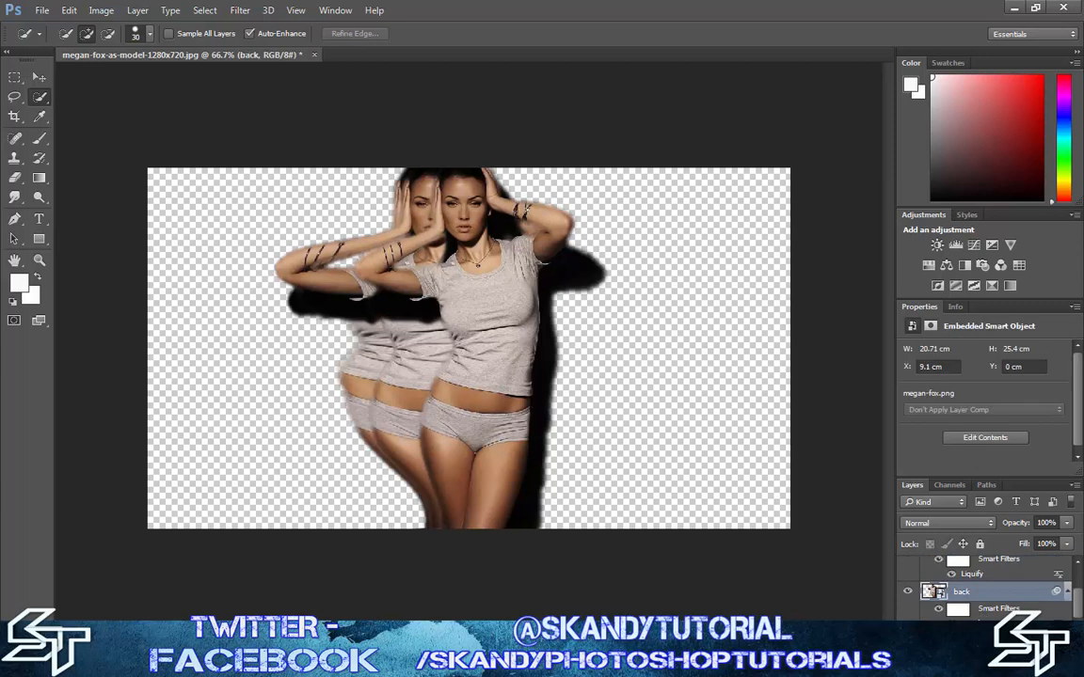
left_click(966, 637)
- Invert the layer masks of the back and middle layers to black, hiding both stretched copies
left_click_drag(1078, 613, 1078, 610)
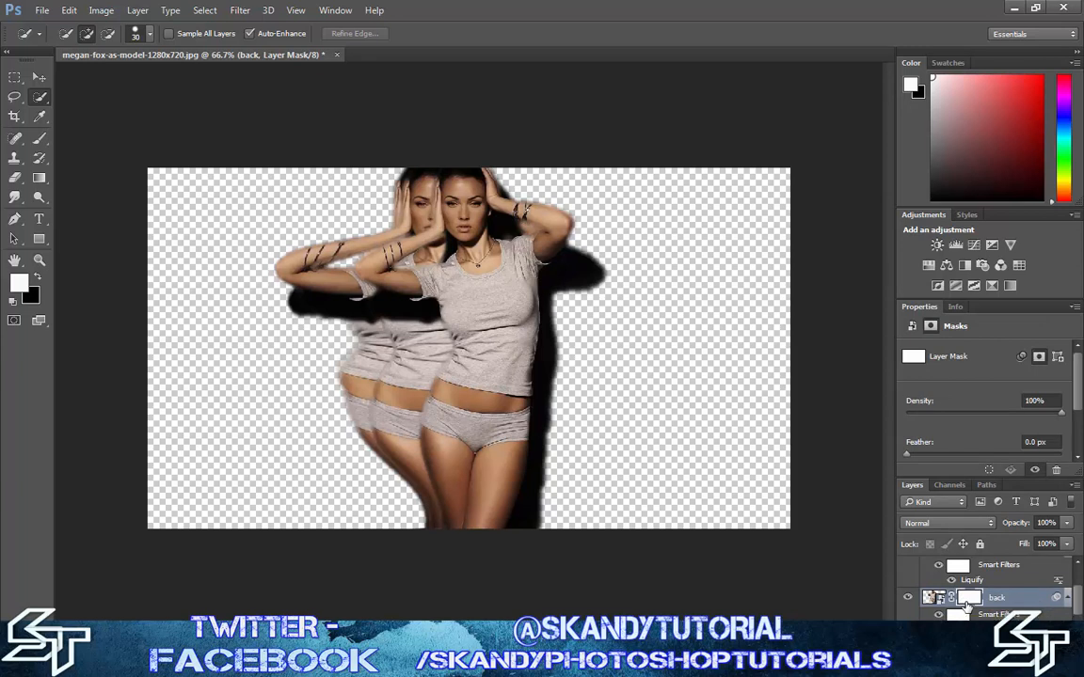
key("ctrl+i")
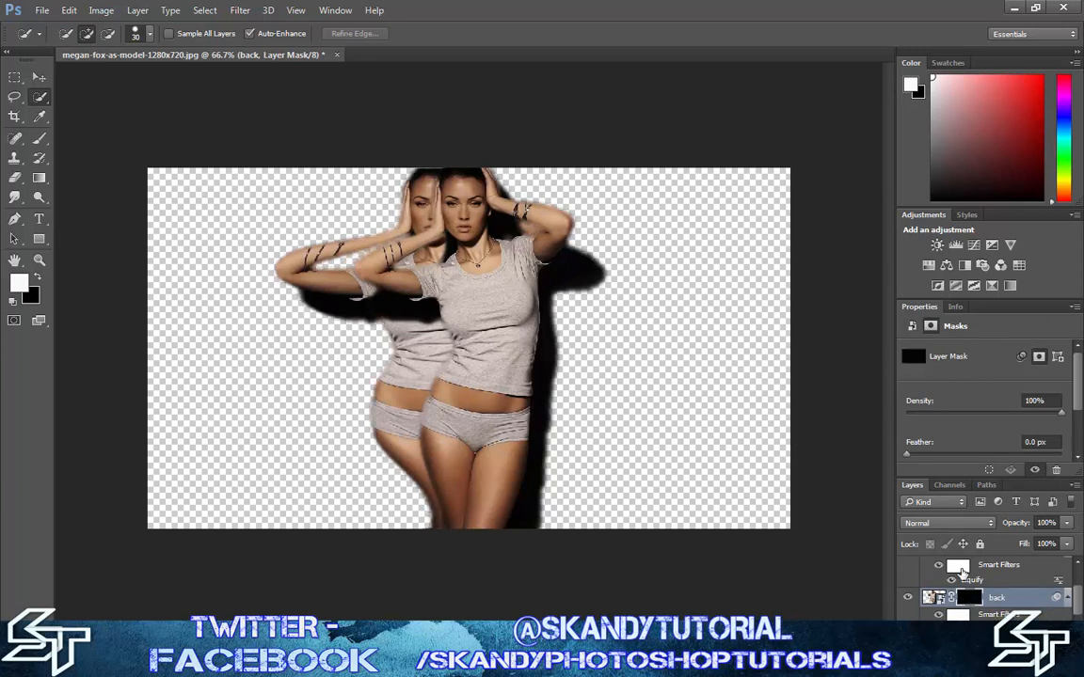
scroll(1080, 602, "up", 1)
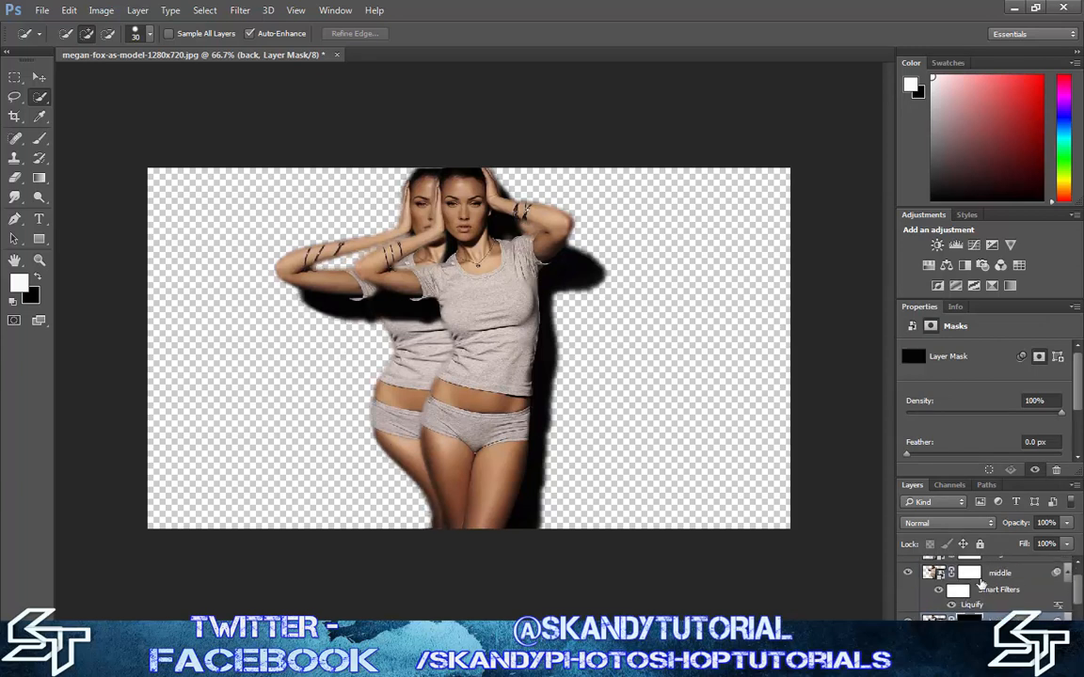
left_click(970, 573)
key("ctrl+i")
scroll(1080, 606, "up", 1)
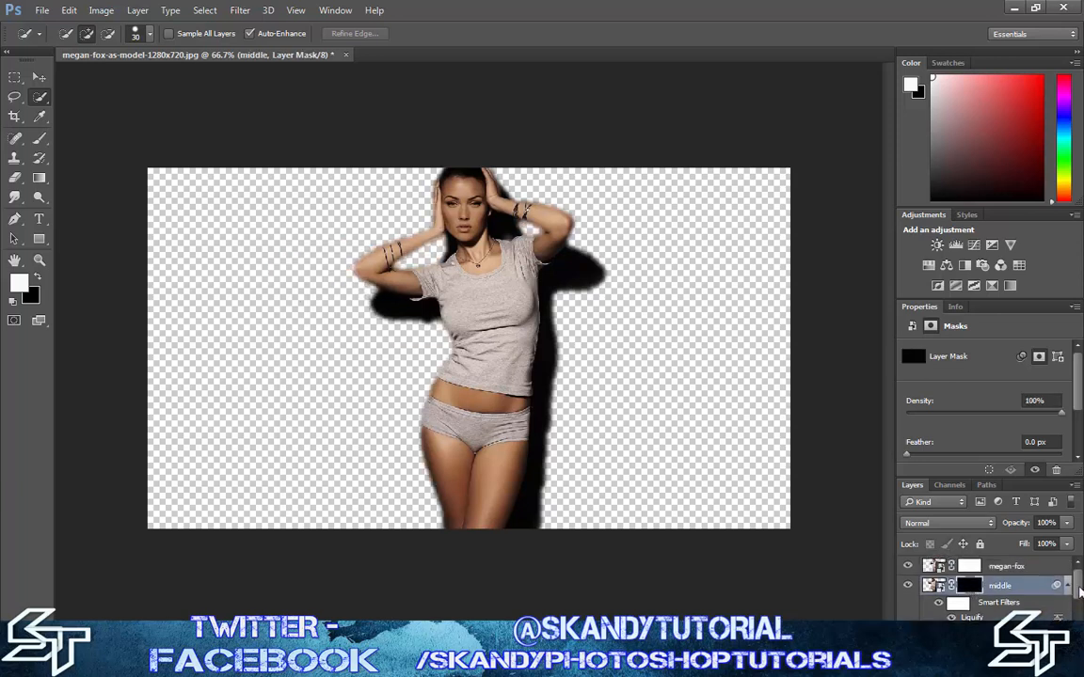
- Create a new empty layer above the megan-fox layer and hide all the other layers
left_click(970, 565)
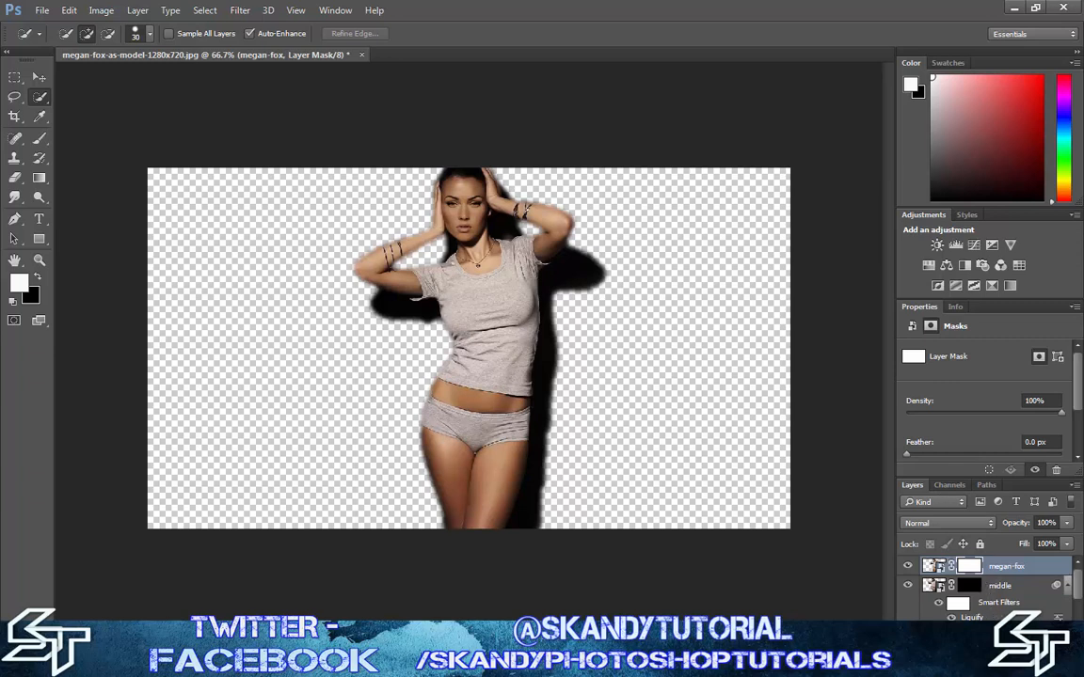
key("ctrl+g")
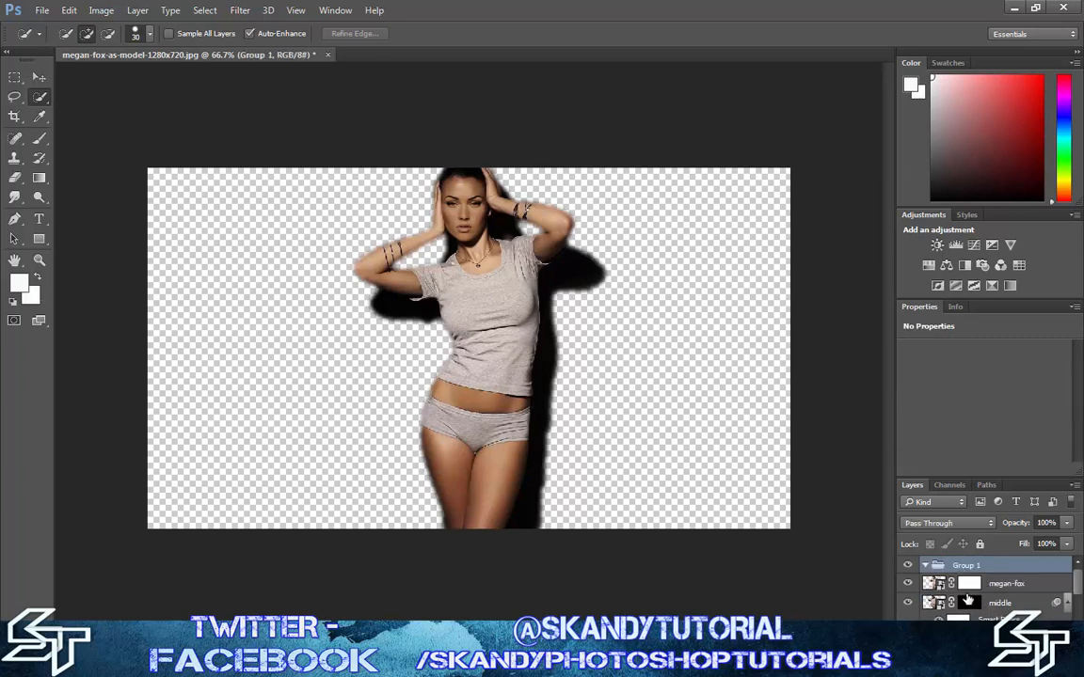
key("ctrl+z")
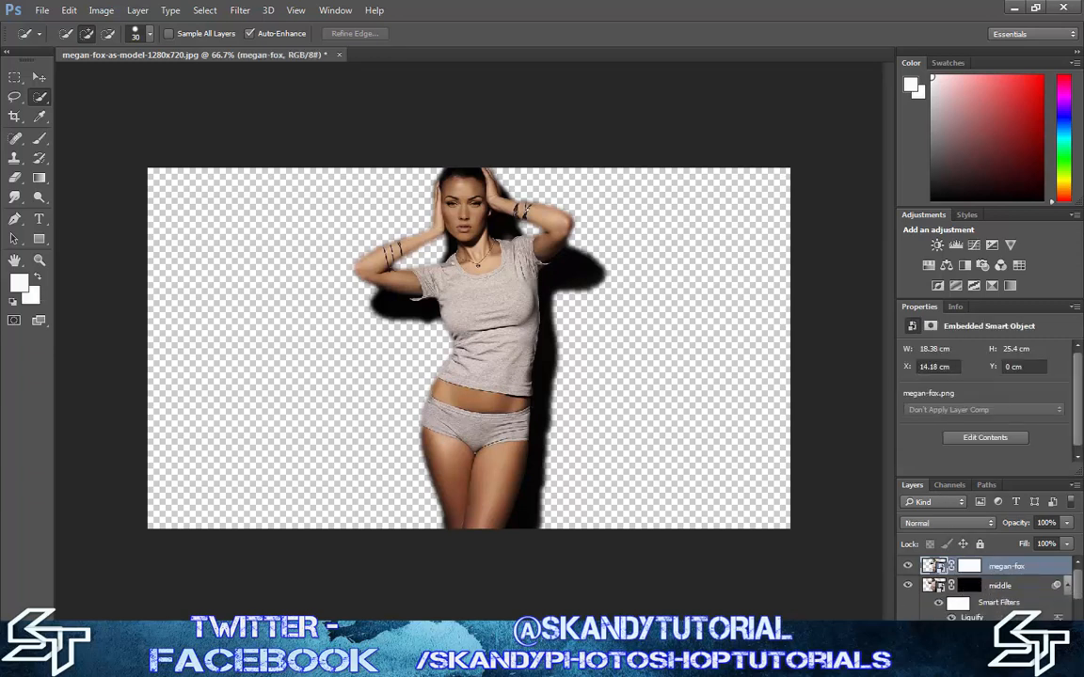
left_click(1024, 637)
left_click(908, 565, "alt")
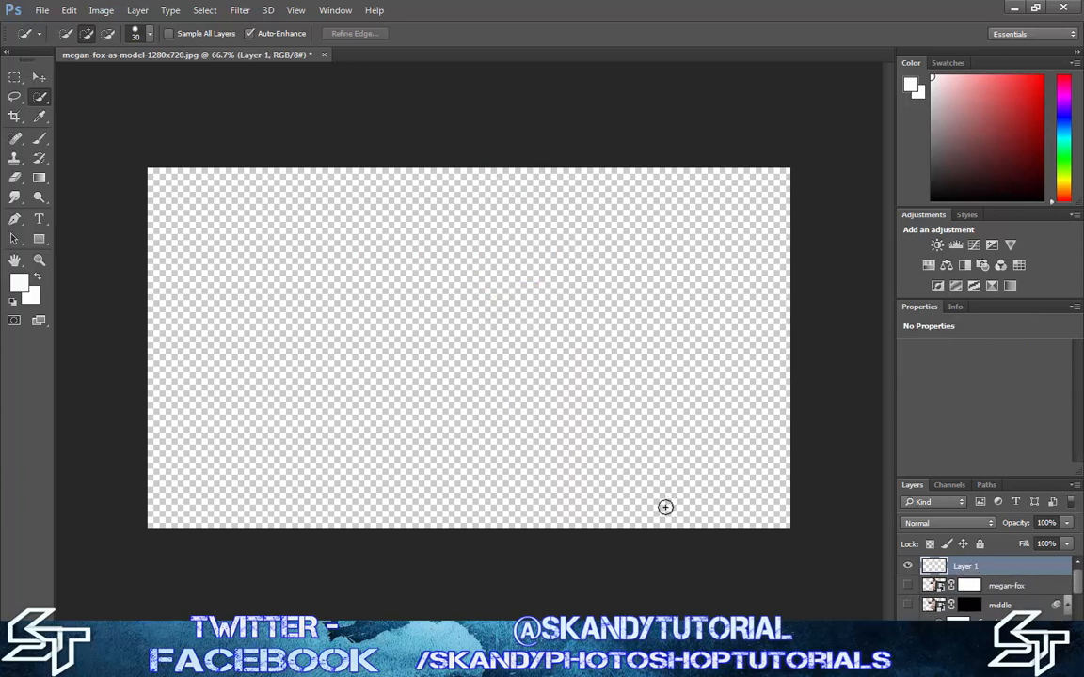
- Draw a small rectangular selection in the upper-left part of the empty layer and fill it with black at 100% opacity
left_click(15, 76)
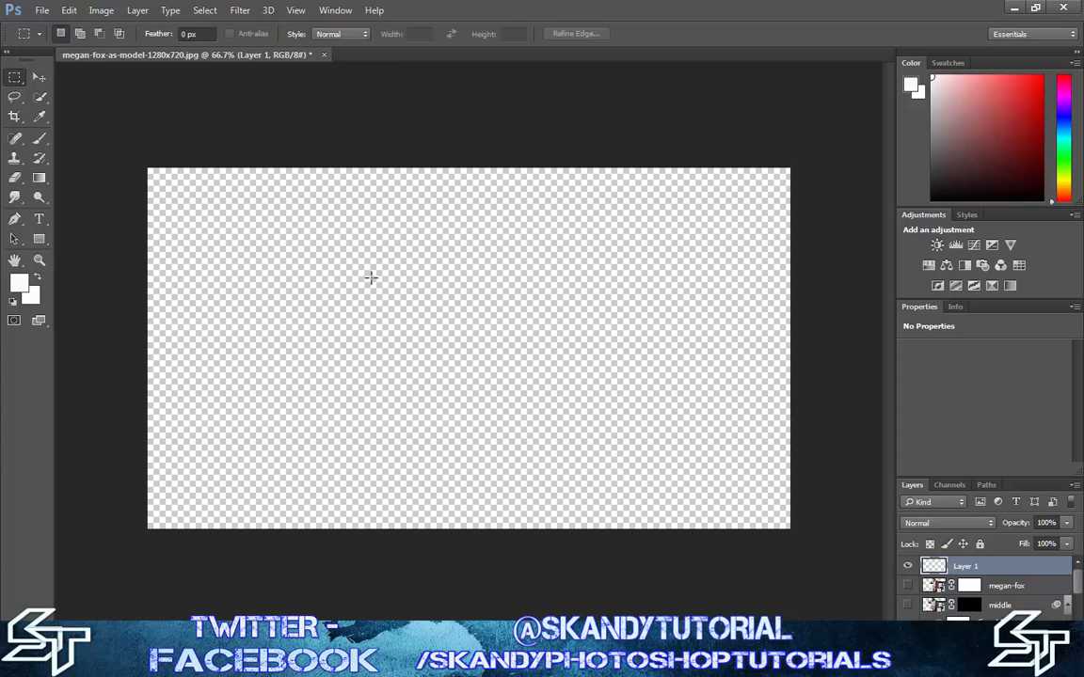
left_click_drag(320, 246, 396, 305)
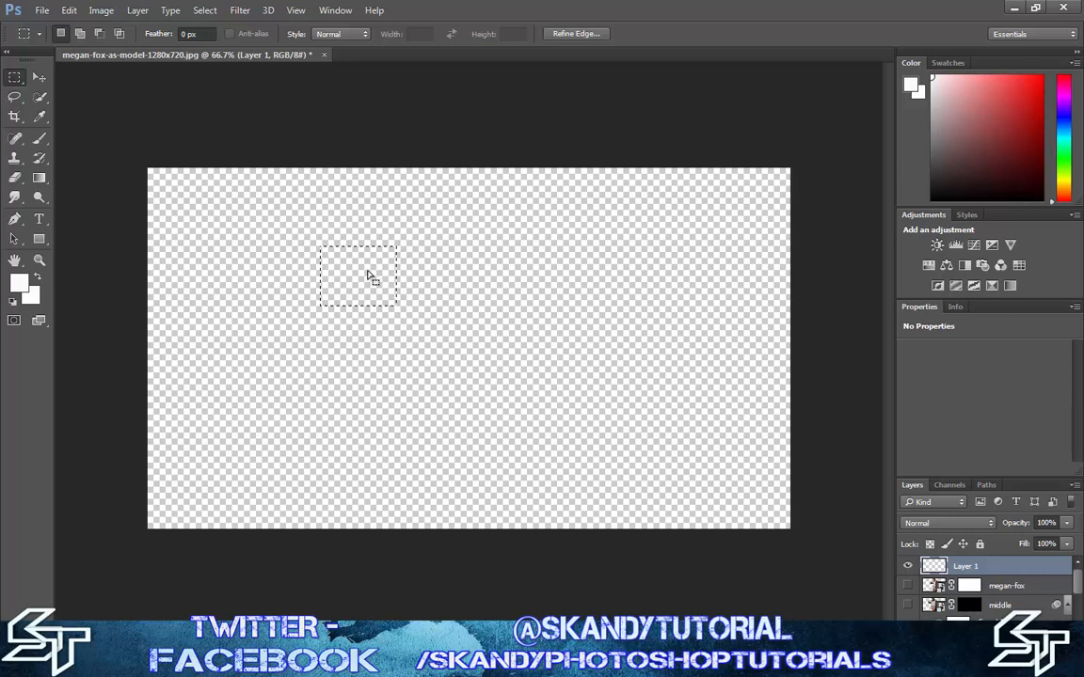
right_click(368, 274)
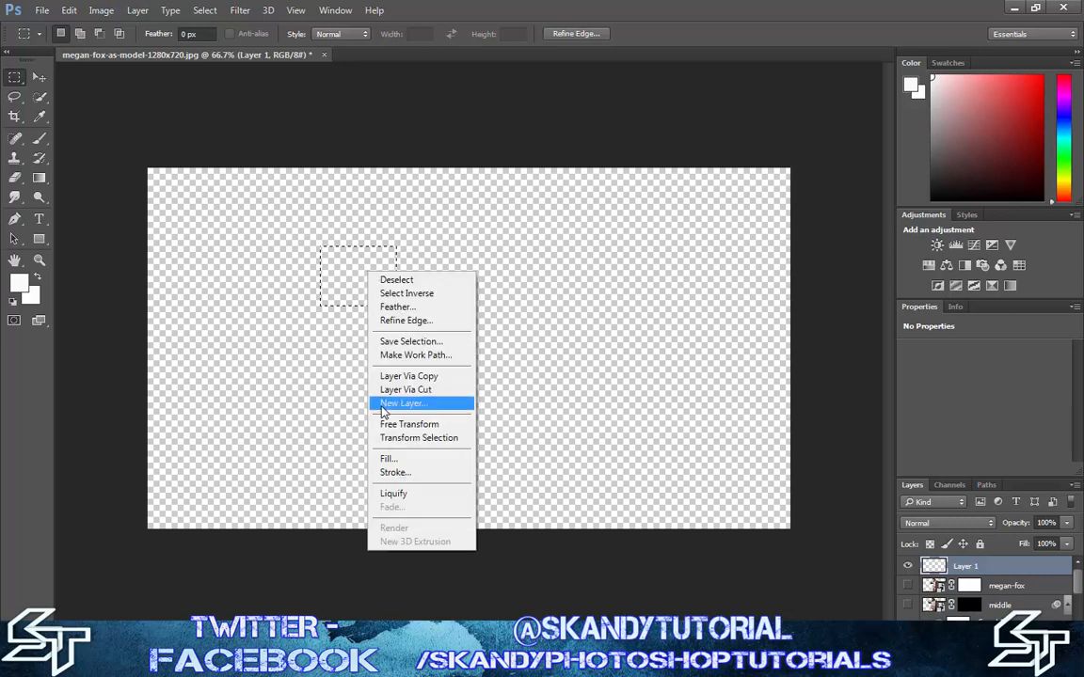
left_click(388, 459)
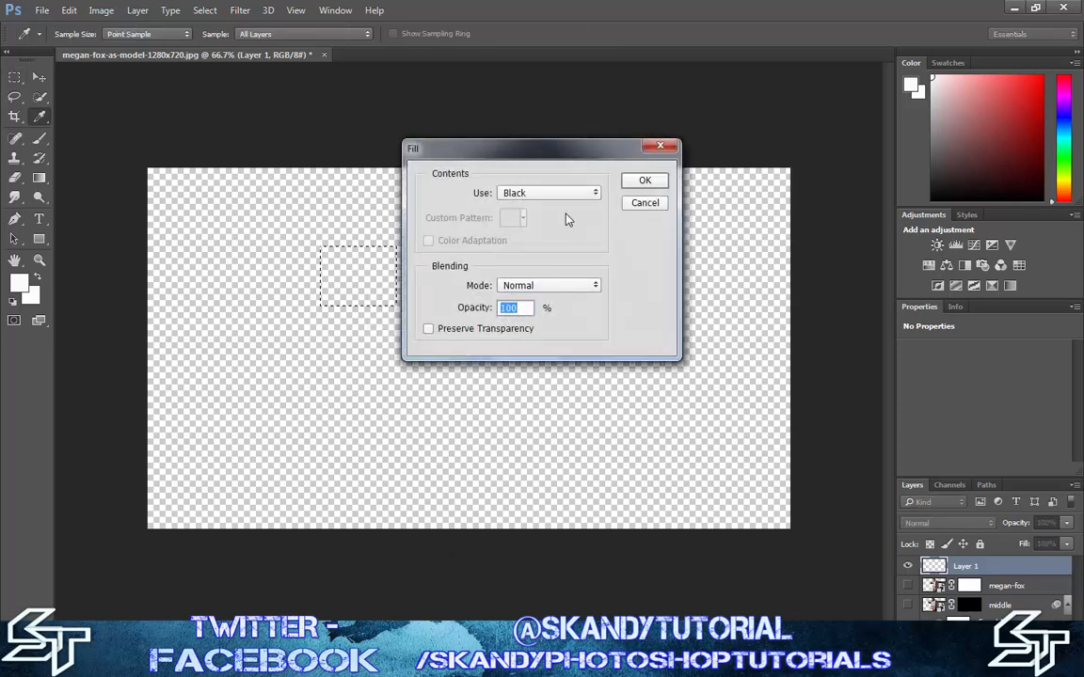
left_click(631, 180)
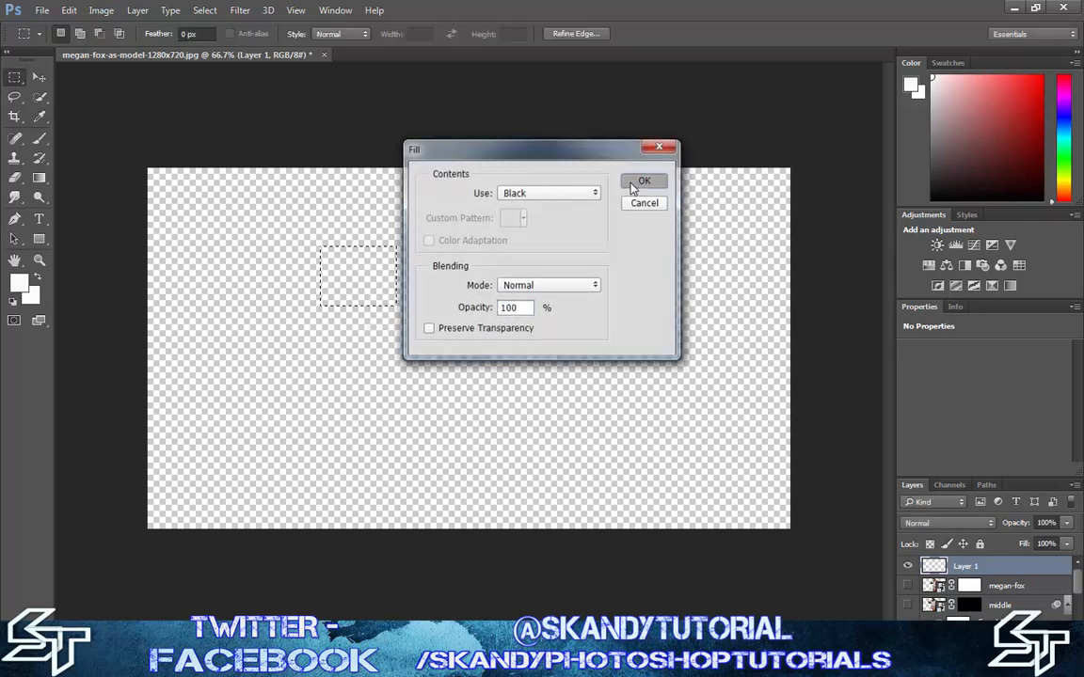
- Define a brush preset from the black rectangle, keeping the suggested name Sampled Brush 10
left_click(72, 11)
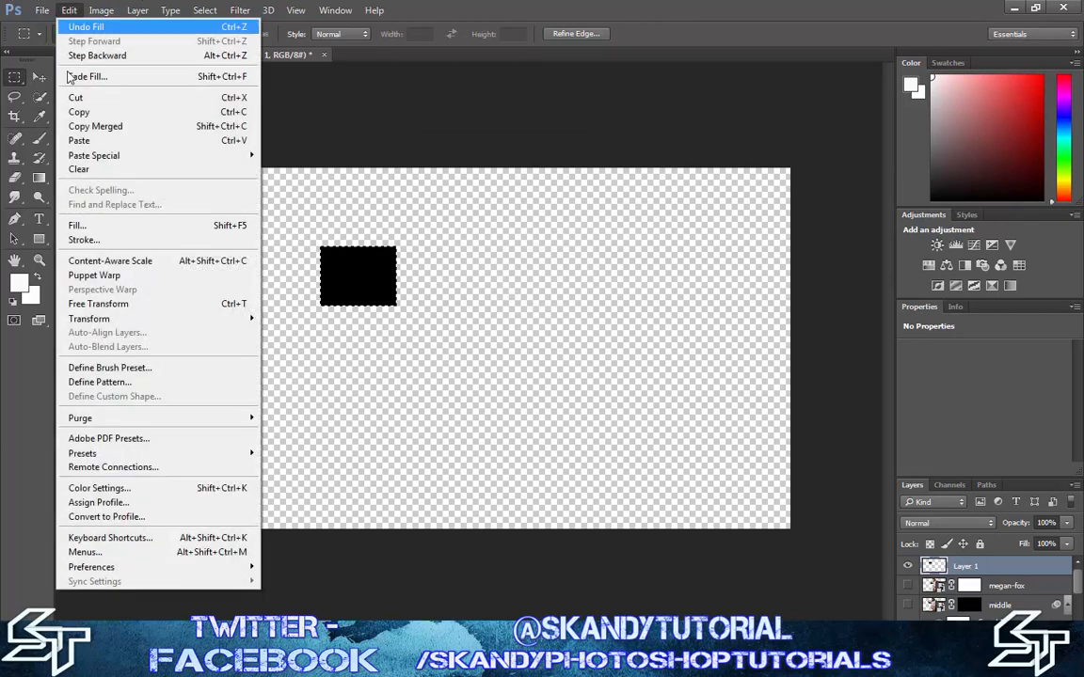
left_click(127, 368)
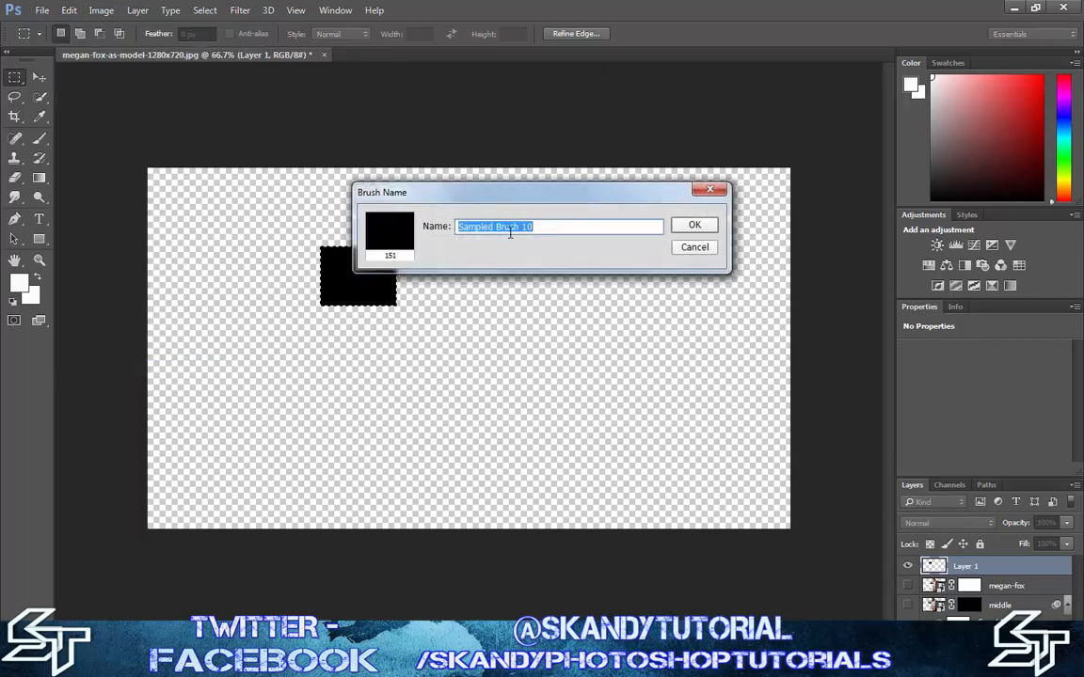
left_click(695, 225)
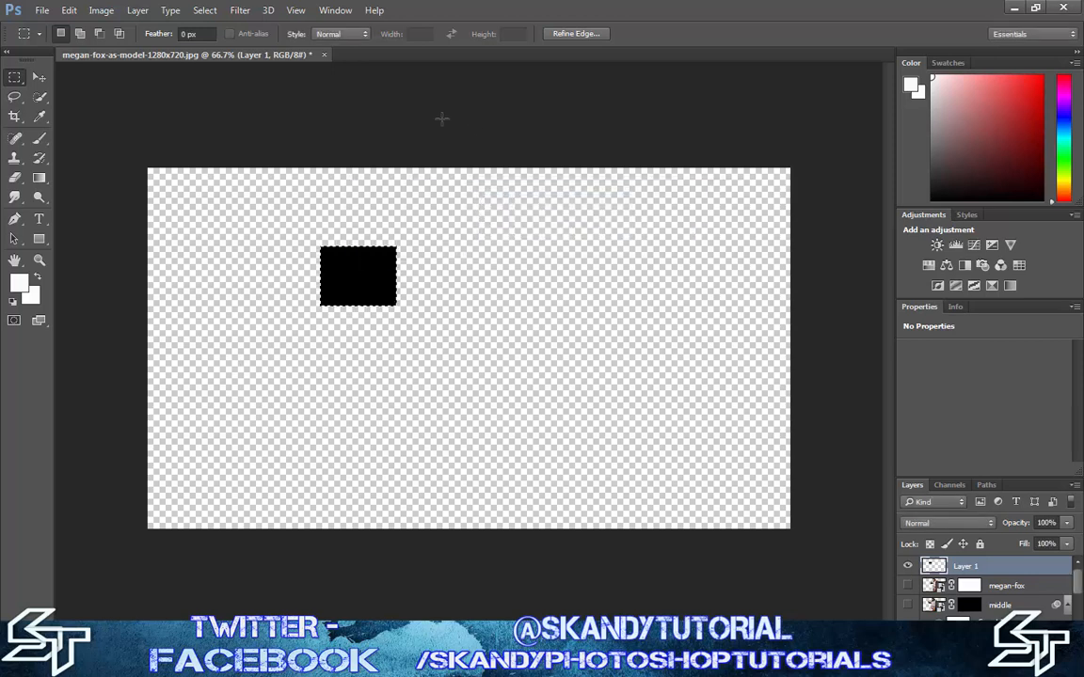
- Switch to the Brush tool and pick the 20 px square tip from the recent brushes
left_click(40, 138)
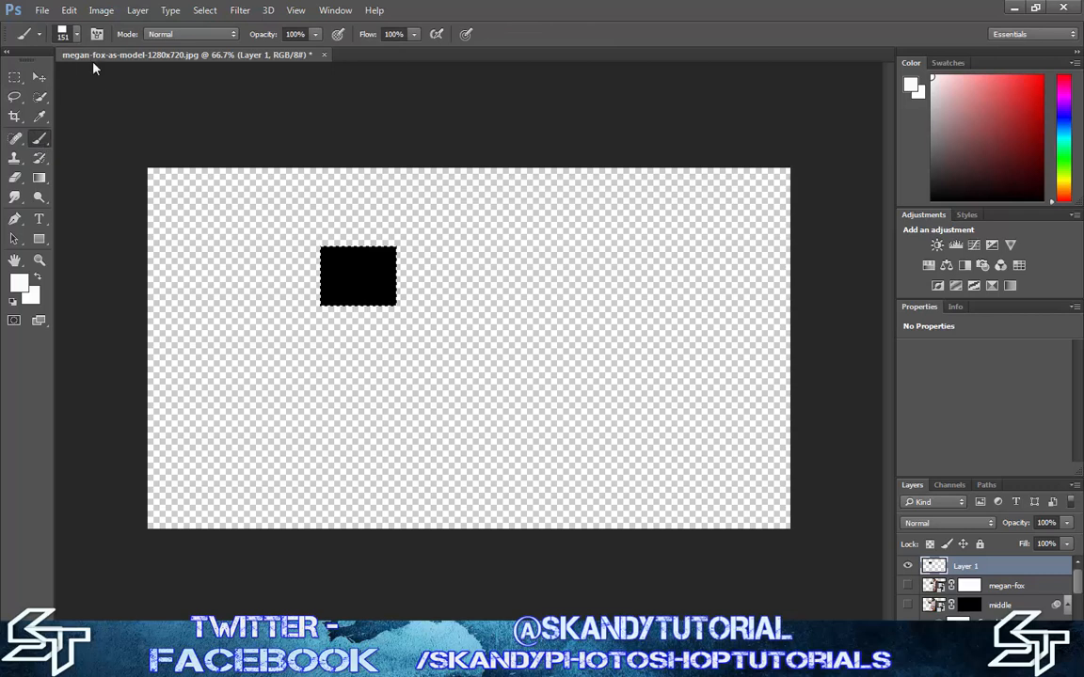
left_click(75, 36)
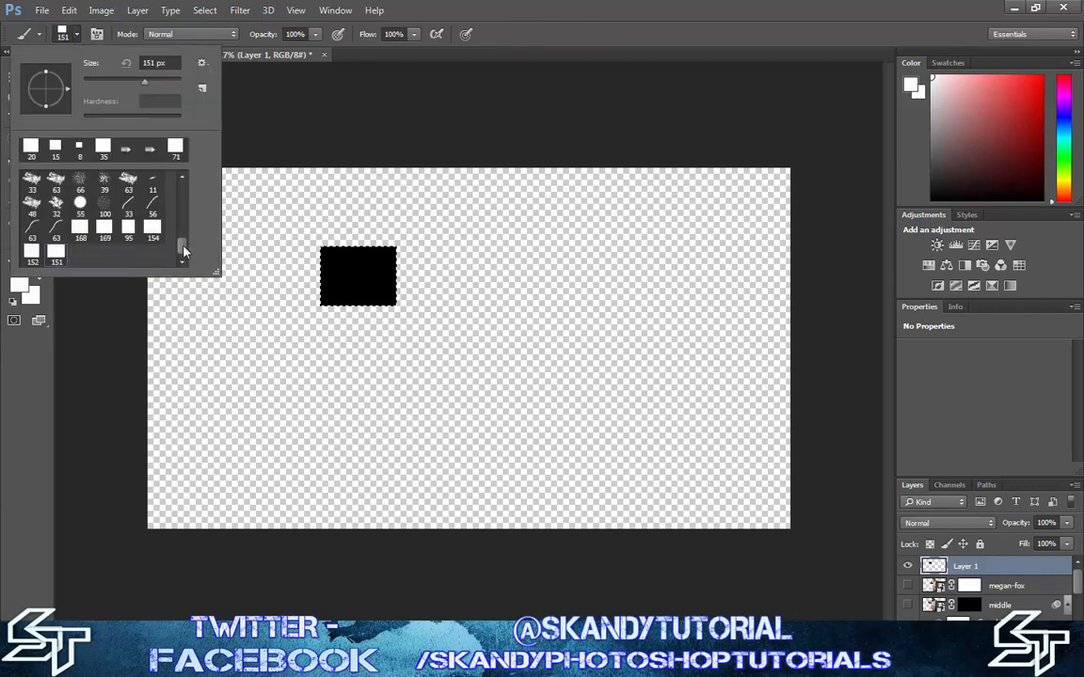
left_click_drag(184, 250, 185, 243)
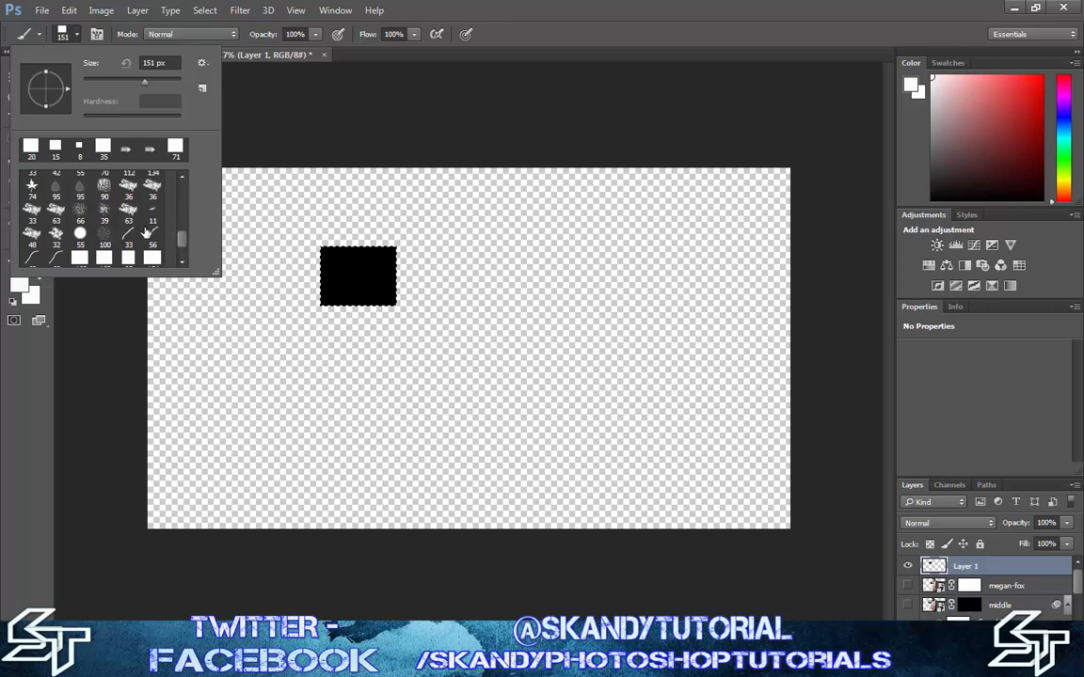
left_click(81, 209)
left_click_drag(185, 245, 185, 233)
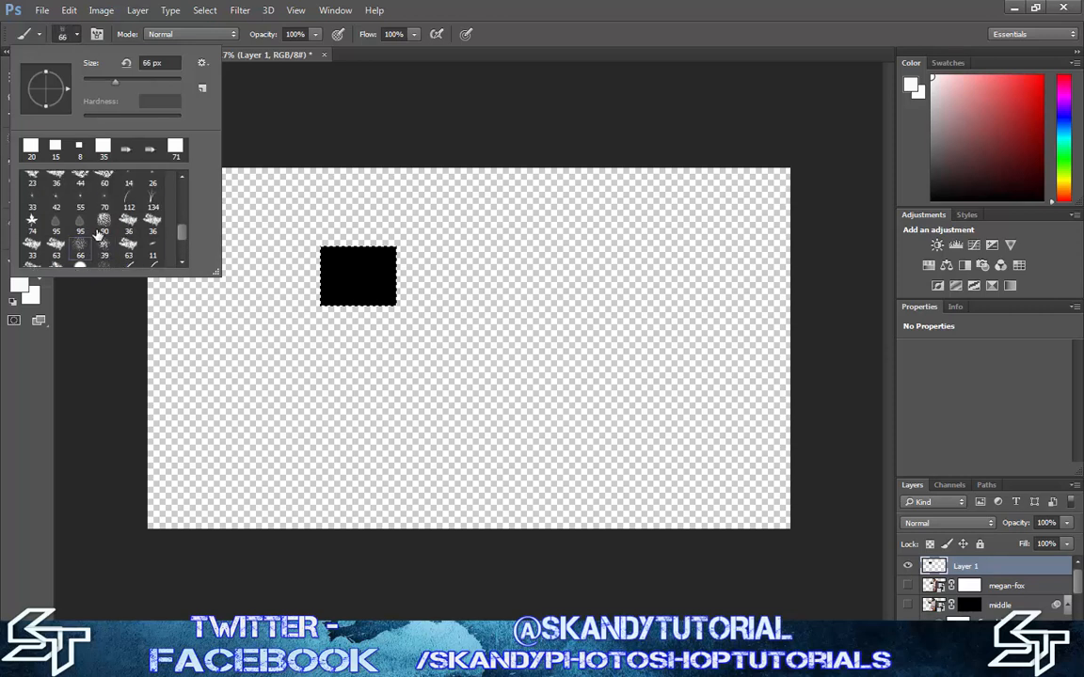
left_click(31, 148)
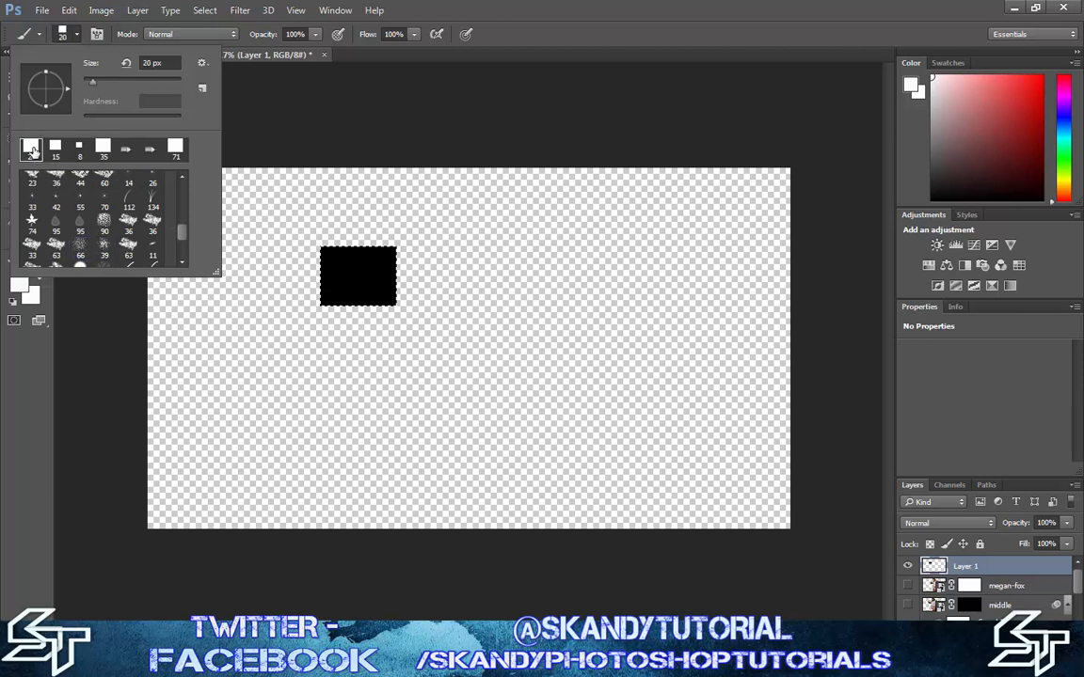
double_click(31, 148)
- Deselect the black rectangle on Layer 1
right_click(353, 283)
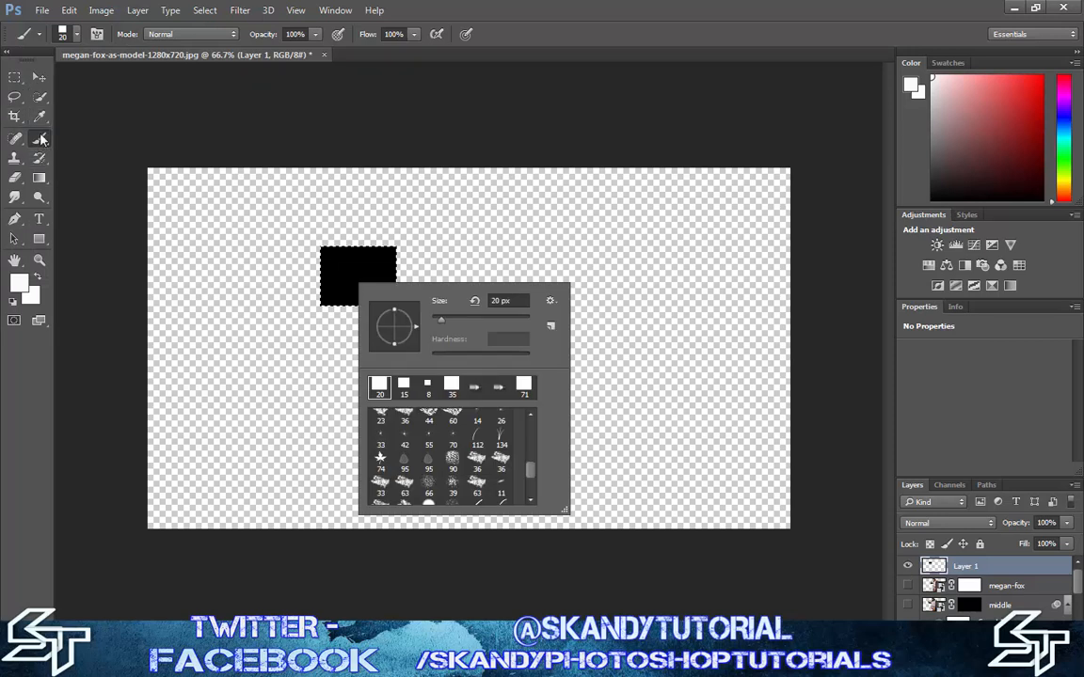
left_click(37, 76)
left_click(15, 76)
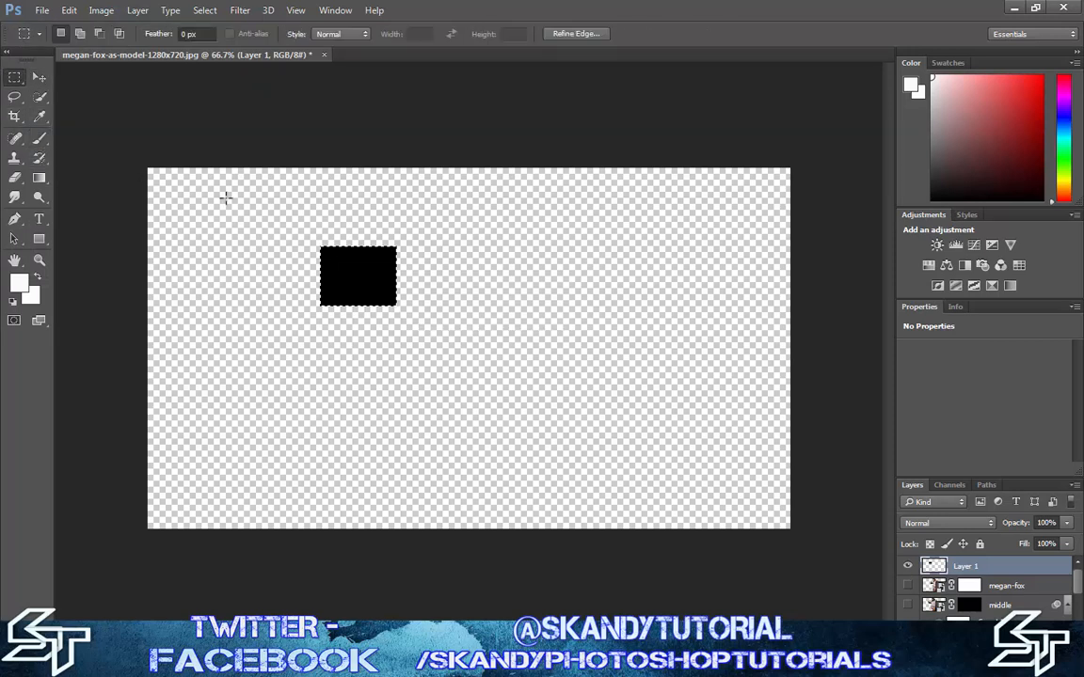
right_click(373, 272)
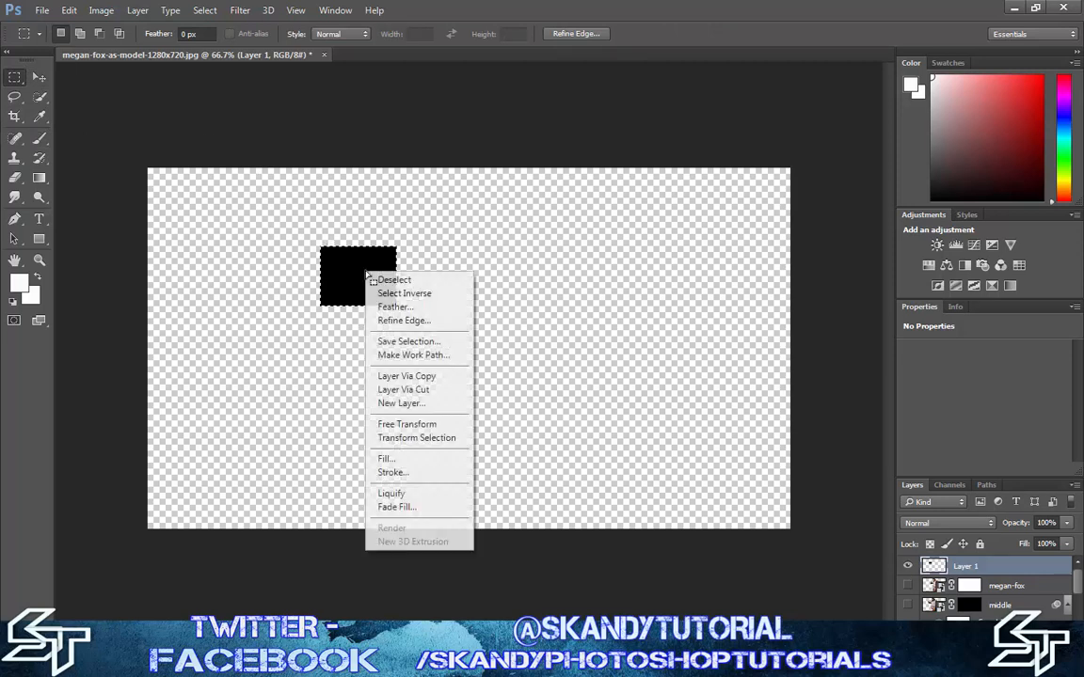
left_click(405, 282)
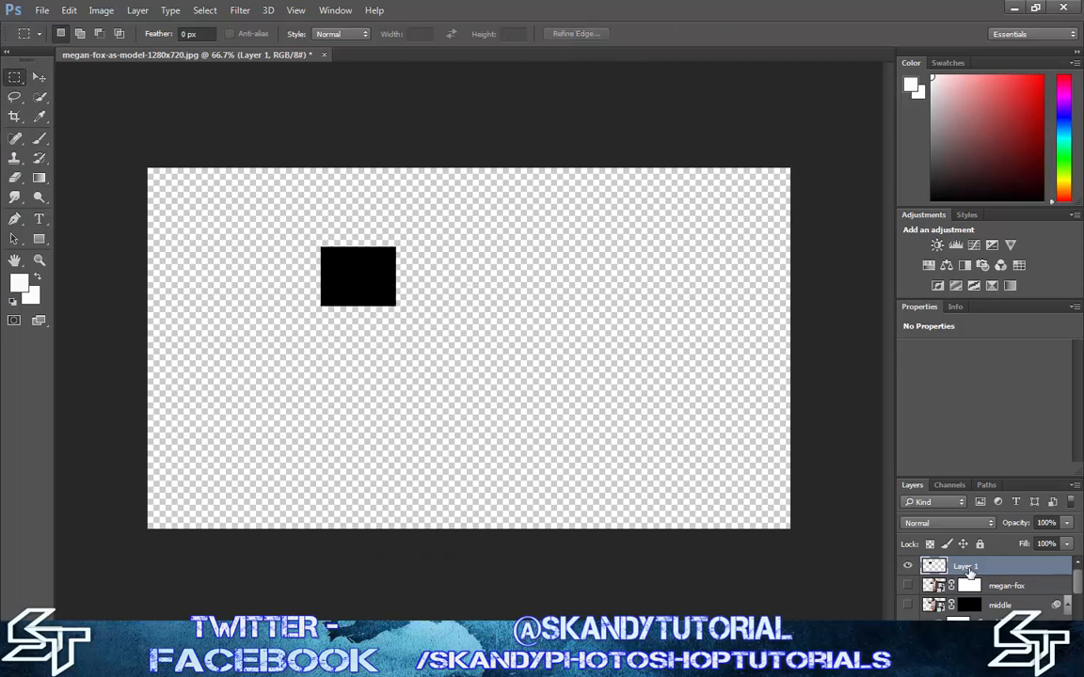
- Delete Layer 1 and make the megan-fox and middle layers visible again
key("Delete")
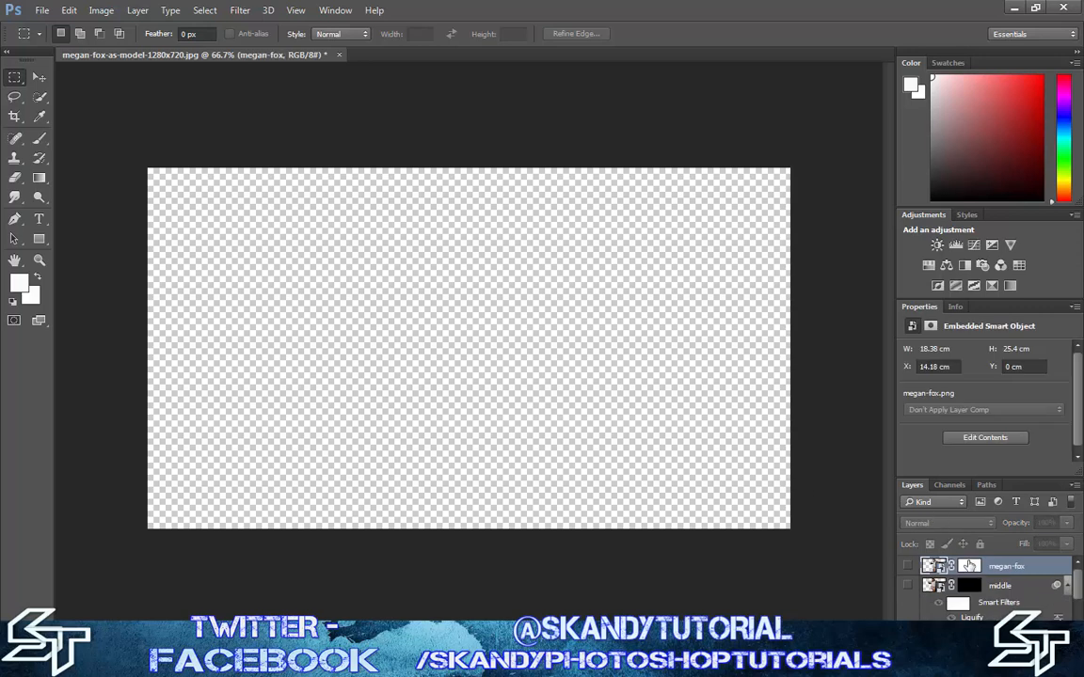
left_click(907, 565)
left_click(908, 585)
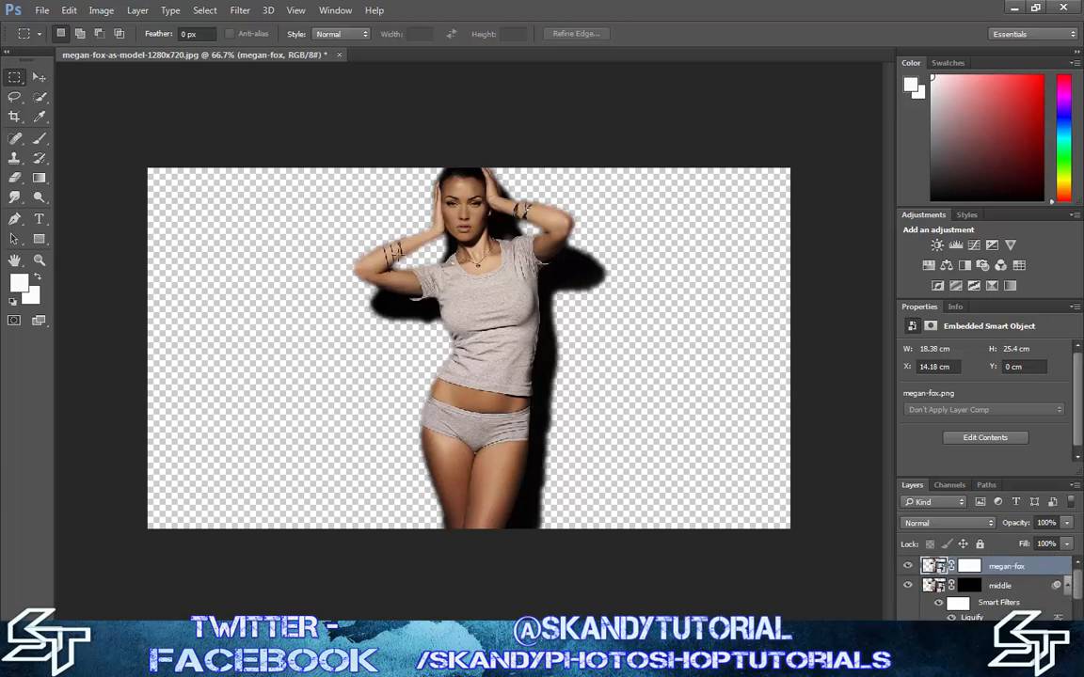
- Start painting on the megan-fox layer with the Brush tool and accept rasterizing its smart object
scroll(406, 275, "up", 5)
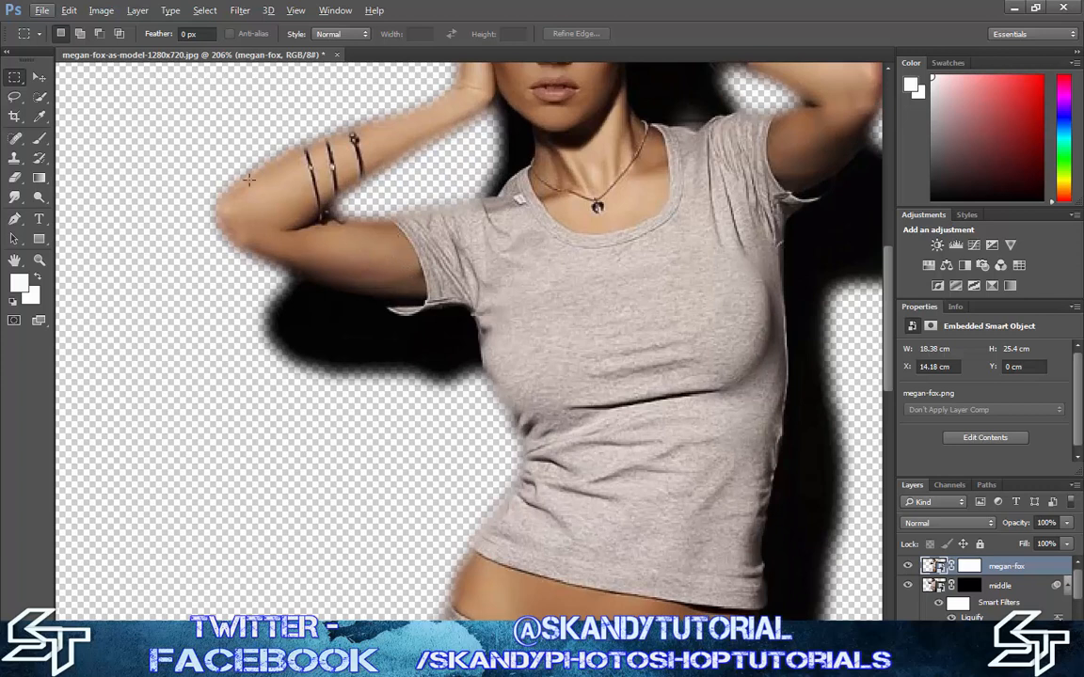
left_click(39, 138)
left_click(339, 247)
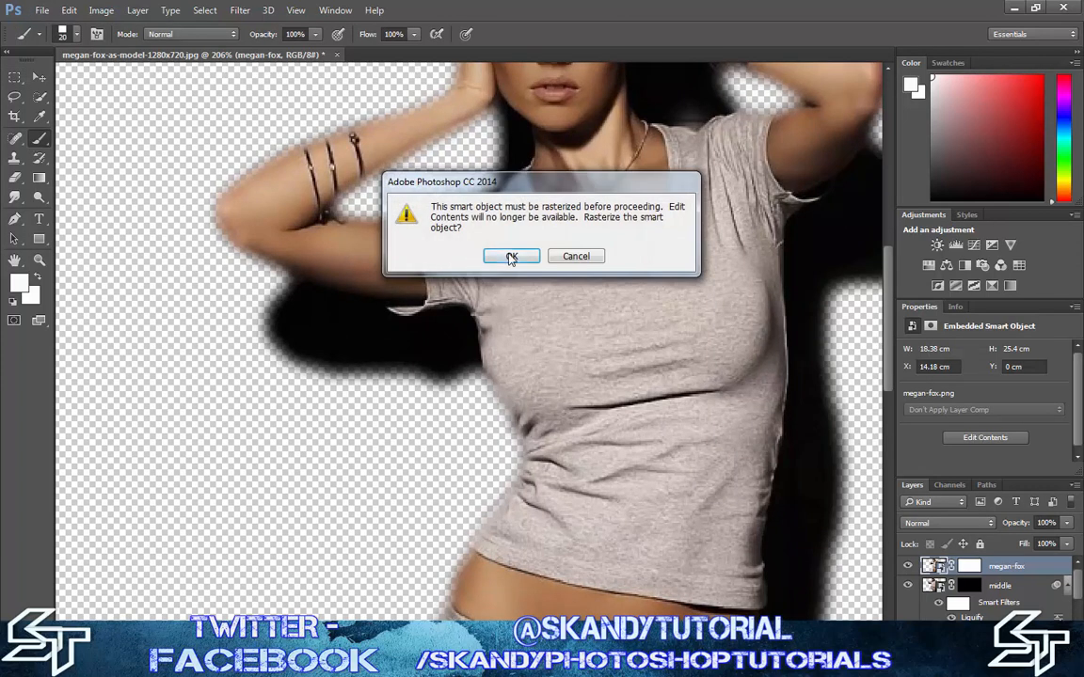
key("Return")
- Try stamping white squares of varying sizes over the model's raised arm and the side of her shirt
left_click(383, 258)
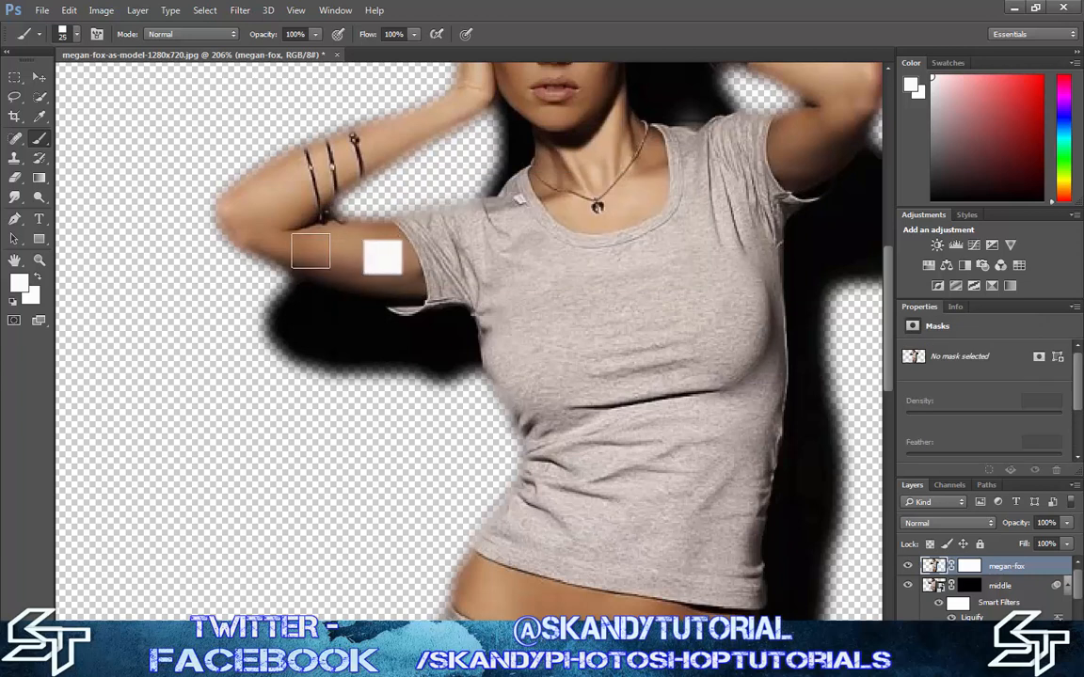
left_click(308, 249)
left_click(271, 202)
left_click(333, 143)
left_click(401, 122)
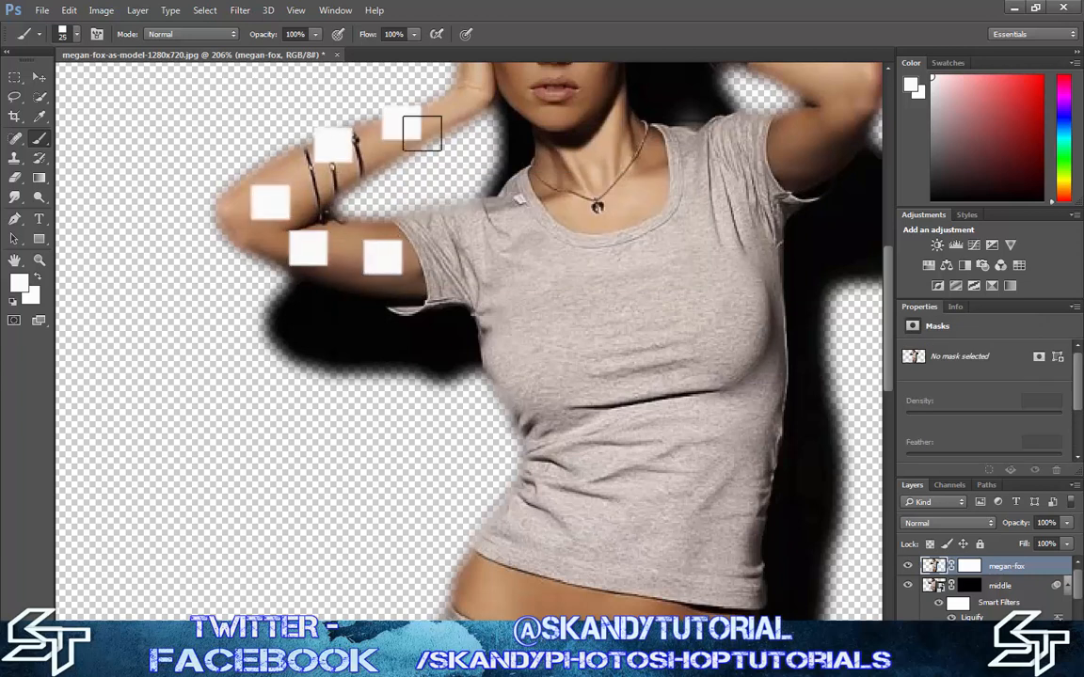
left_click(478, 272)
key("bracketleft")
left_click(506, 330)
left_click(506, 387)
left_click(535, 289)
left_click(538, 368)
left_click(506, 370)
left_click(488, 353)
left_click(557, 409)
key("bracketright")
left_click(524, 480)
left_click(509, 522)
left_click(573, 506)
left_click(547, 407)
left_click(588, 459)
left_click(573, 362)
left_click(570, 294)
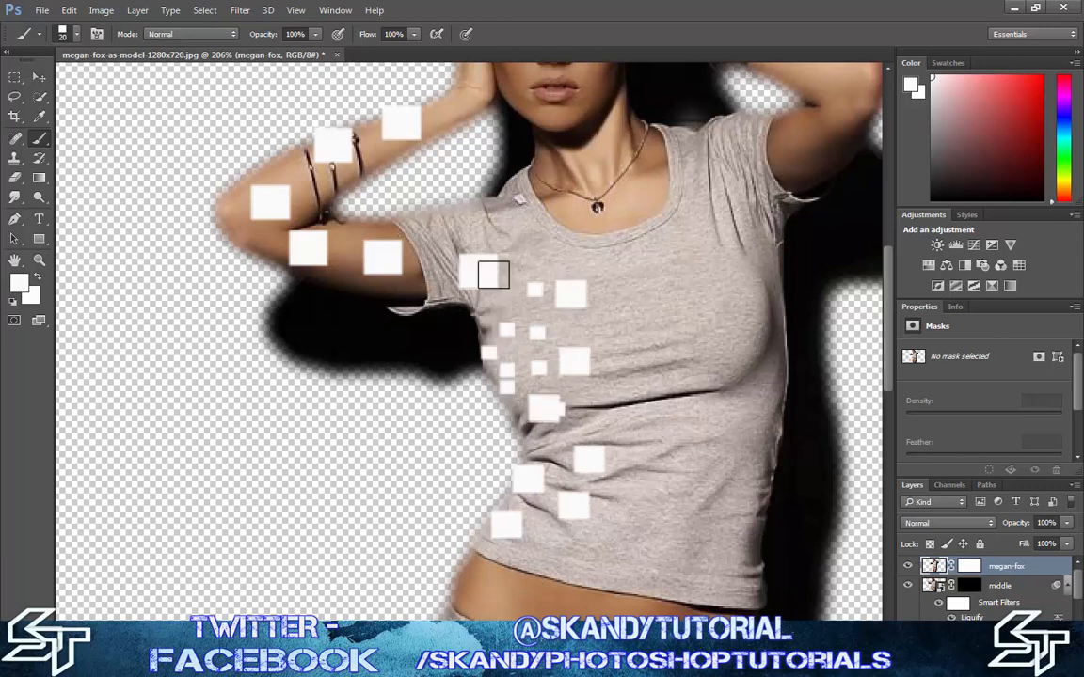
left_click(543, 250)
- Undo all the white square stamps on the arm and shirt
key("ctrl+alt+z")
key("ctrl+alt+z")
key("ctrl+alt+z")
key("ctrl+alt+z")
key("ctrl+alt+z")
key("ctrl+alt+z")
key("ctrl+alt+z")
key("ctrl+alt+z")
key("ctrl+alt+z")
key("ctrl+alt+z")
key("ctrl+alt+z")
key("ctrl+alt+z")
key("ctrl+alt+z")
key("ctrl+alt+z")
key("ctrl+alt+z")
key("ctrl+alt+z")
key("ctrl+alt+z")
key("ctrl+alt+z")
key("ctrl+alt+z")
key("ctrl+alt+z")
key("ctrl+alt+z")
key("ctrl+alt+z")
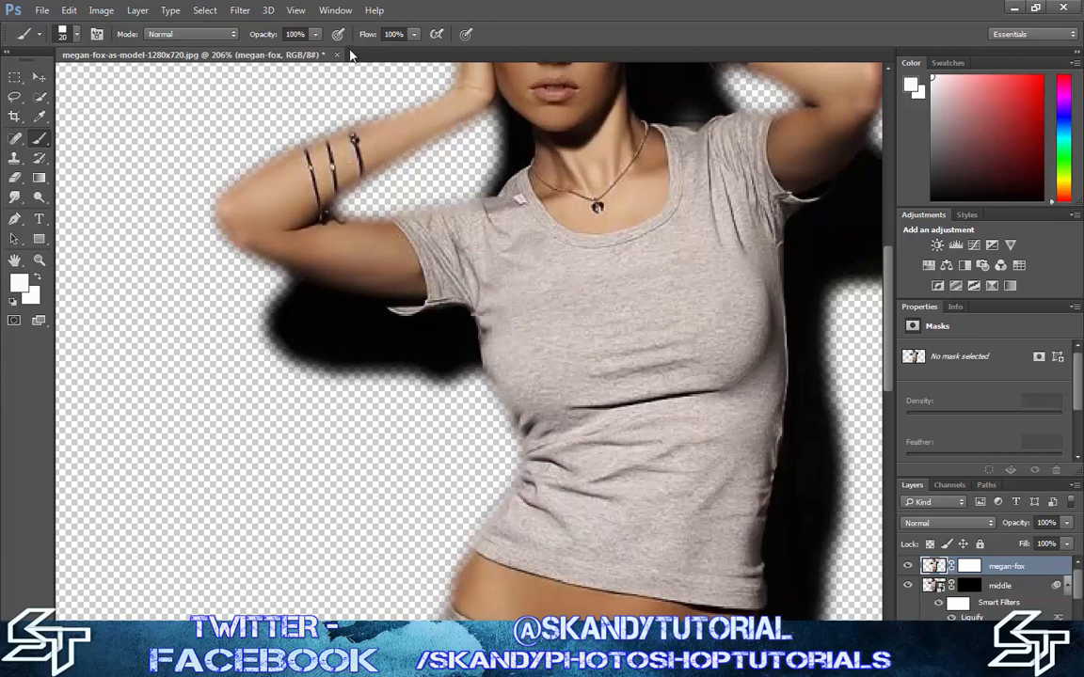
- Open the detailed brush settings, enable Transfer for the square brush and display its tip shape options
left_click(334, 10)
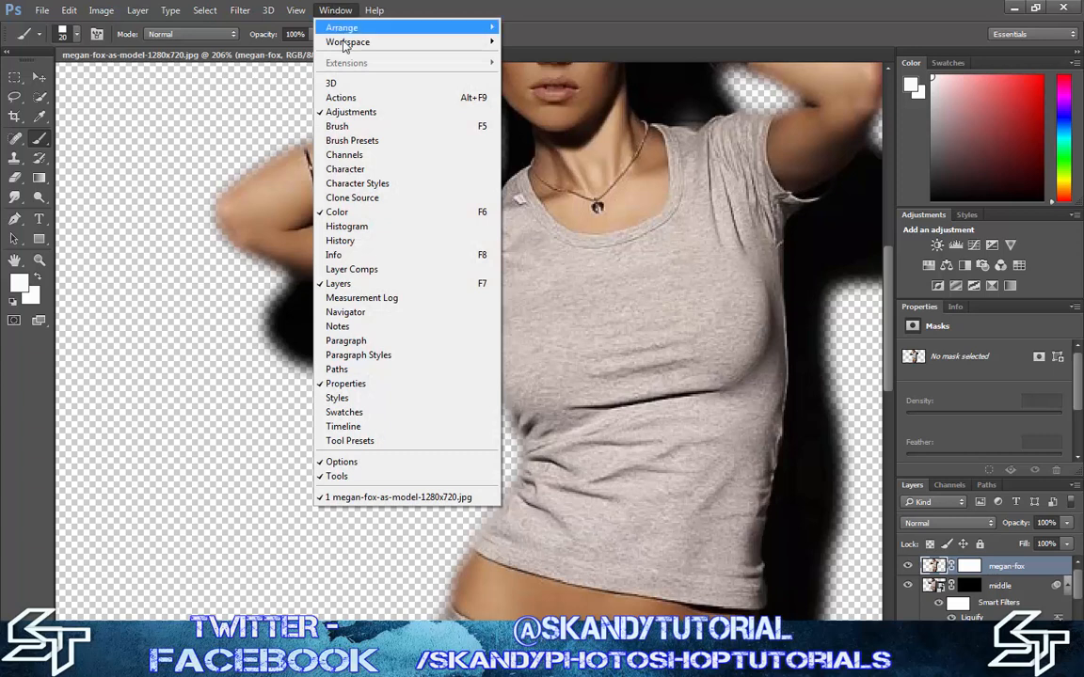
left_click(358, 126)
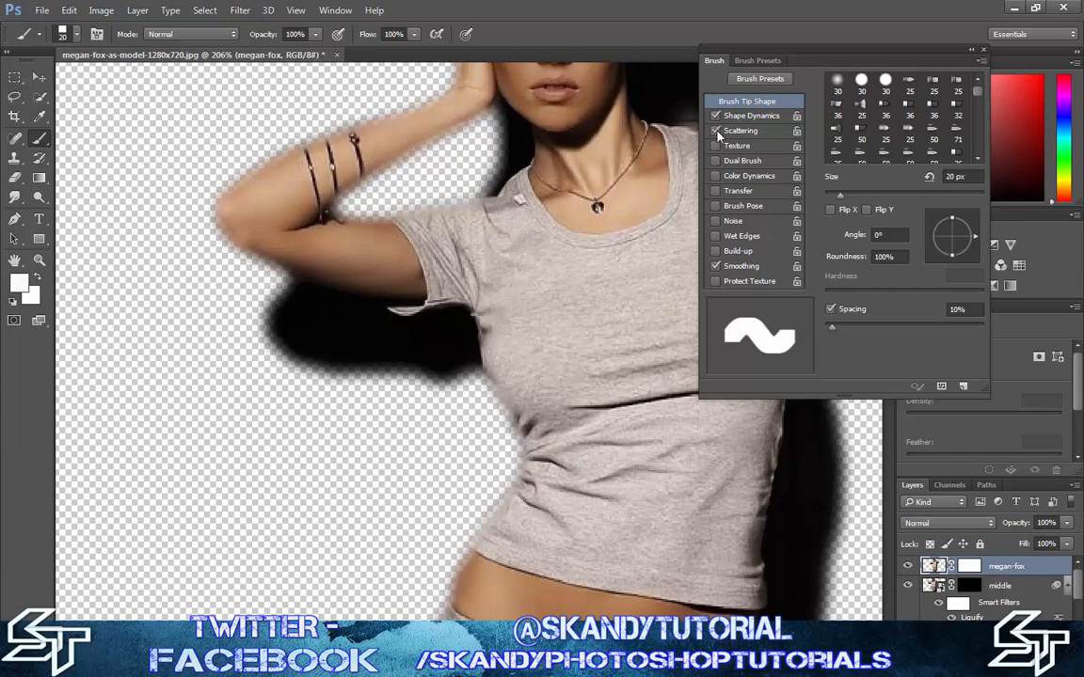
left_click(736, 190)
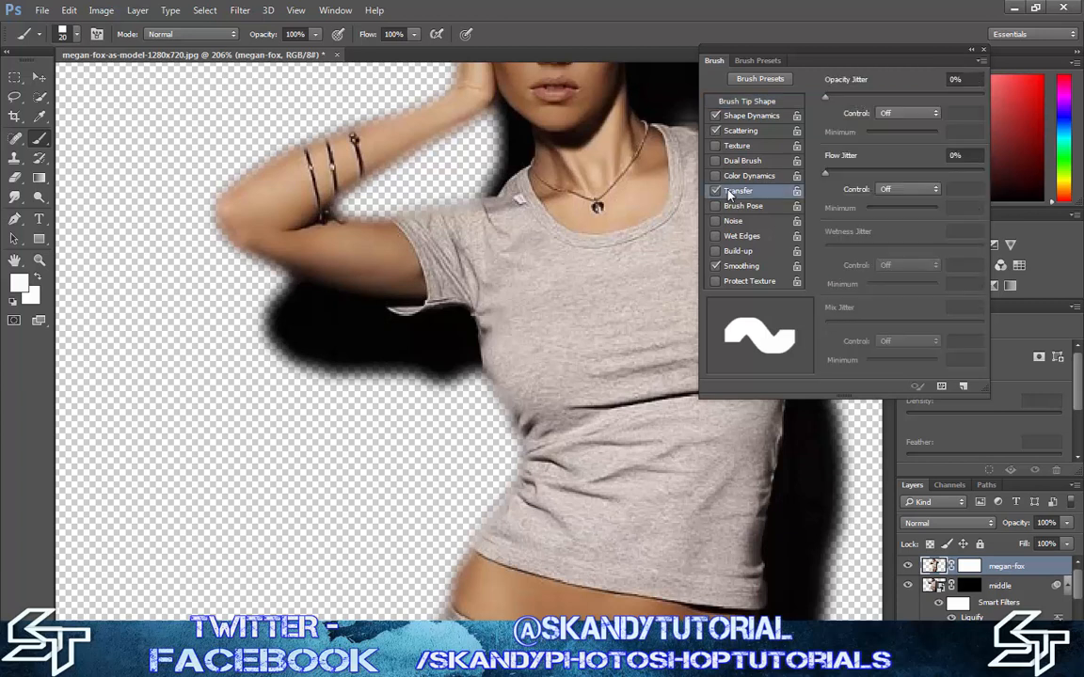
left_click(743, 102)
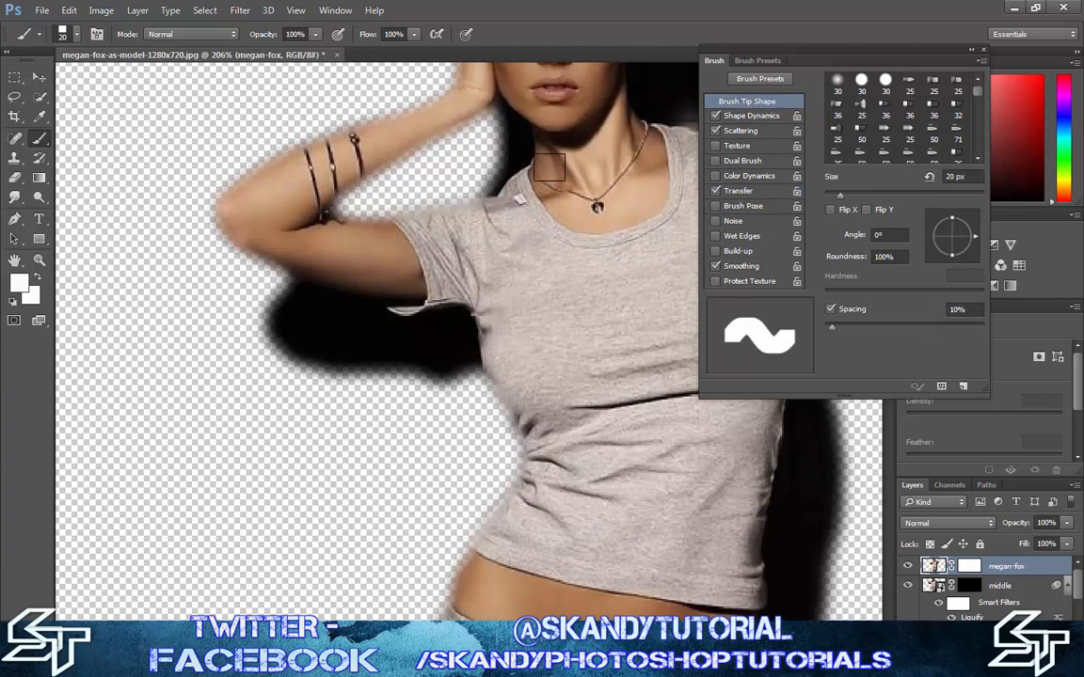
- Try two short white brush strokes around the model's bent arm, and undo both
left_click_drag(391, 185, 380, 209)
left_click_drag(316, 271, 316, 297)
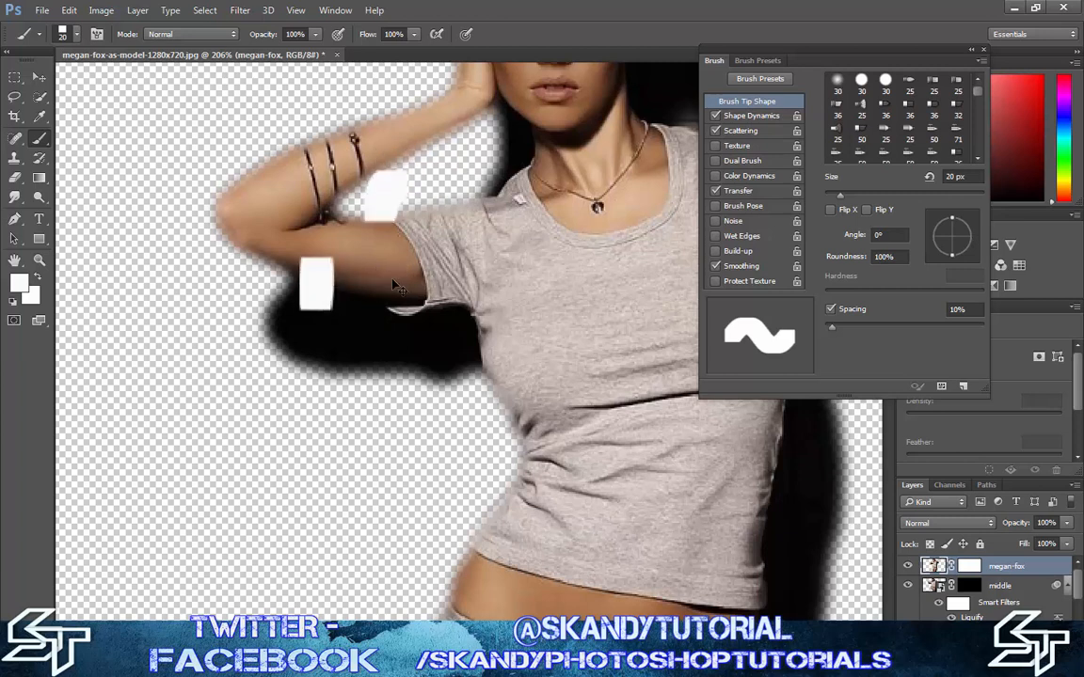
key("ctrl+alt+z")
key("ctrl+alt+z")
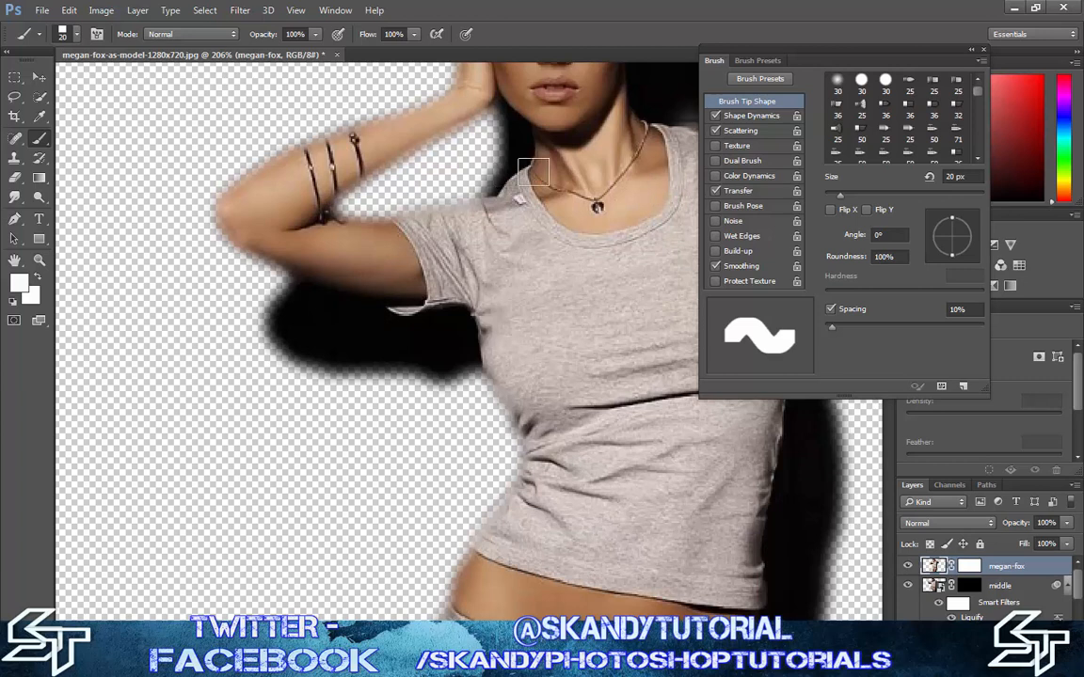
- Set the square brush tip's spacing to 330% and its angle to 90°
left_click(751, 115)
left_click(747, 101)
scroll(903, 118, "down", 3)
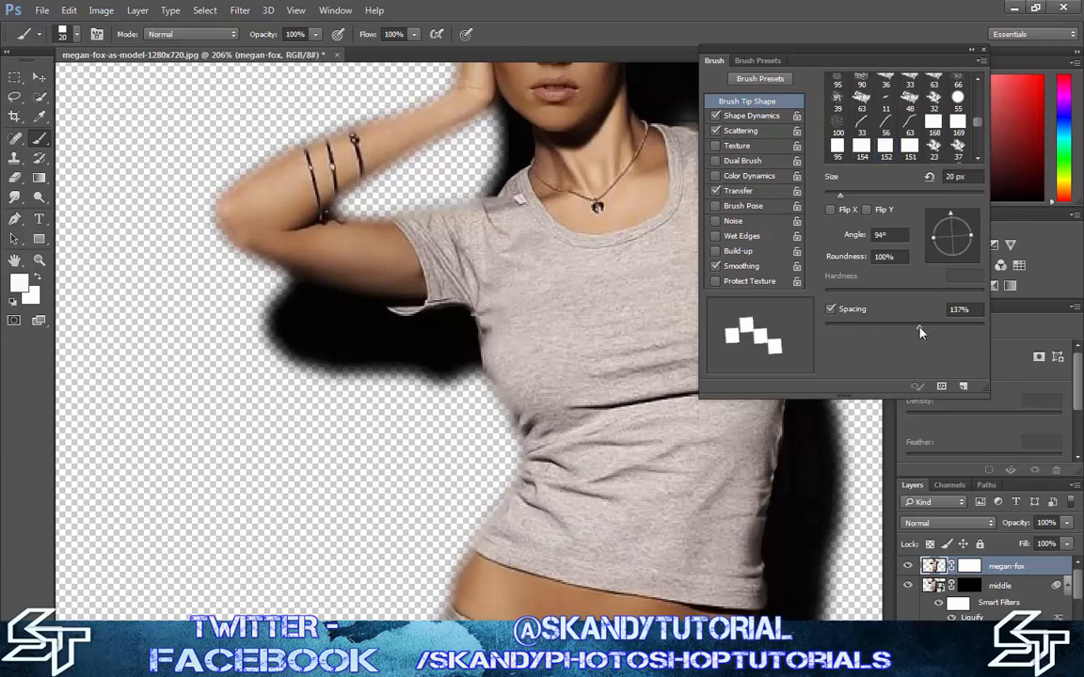
mouse_move(367, 253)
left_mouse_down()
mouse_move(411, 308)
mouse_move(362, 435)
left_mouse_up()
left_click_drag(104, 274, 319, 403)
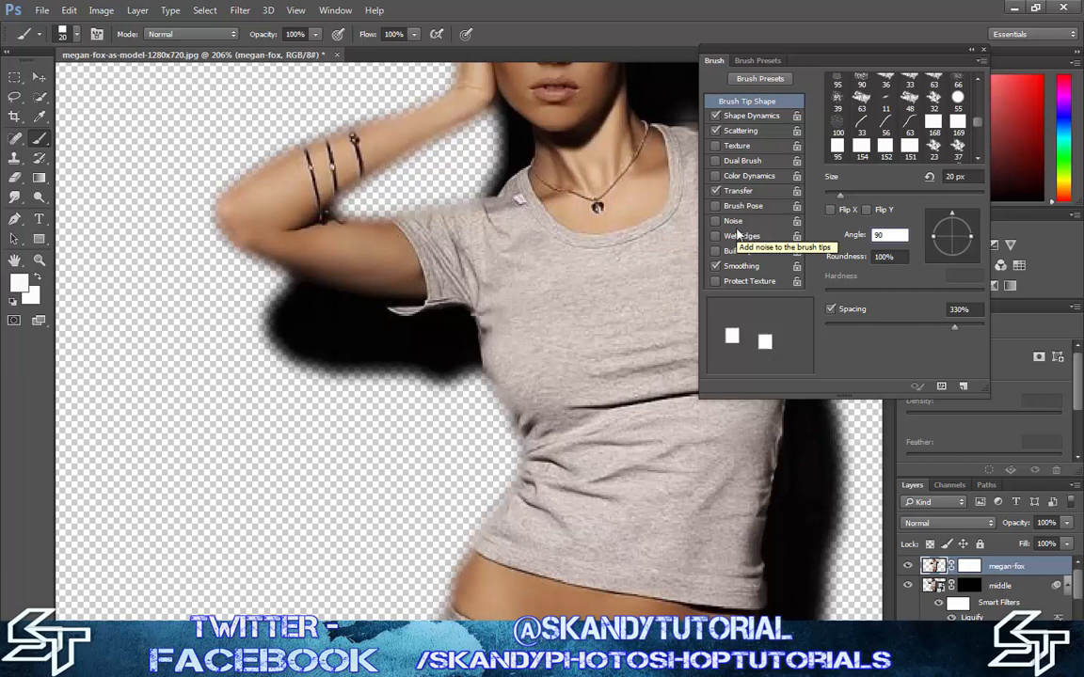
- Set Shape Dynamics to size jitter 64%, minimum diameter 40%, angle and roundness jitter 100%, minimum roundness 80%, with Flip X and Flip Y jitter on
left_click(751, 114)
left_click_drag(908, 95, 929, 102)
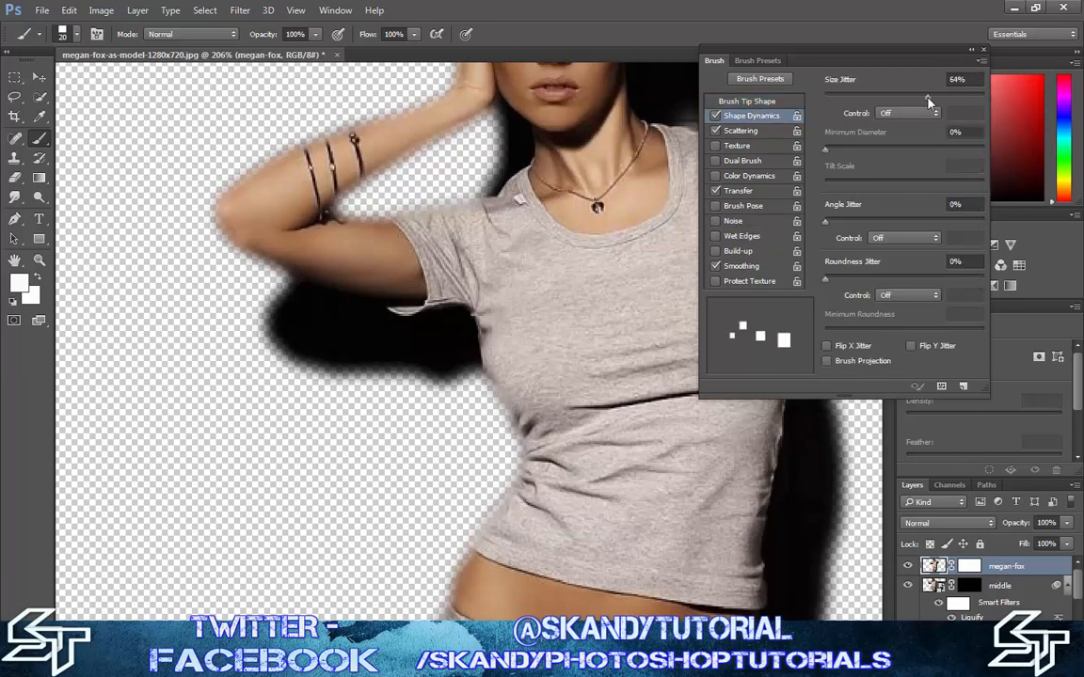
left_click_drag(825, 149, 888, 150)
left_click_drag(825, 220, 987, 222)
left_click_drag(825, 279, 985, 280)
left_click_drag(825, 331, 953, 330)
left_click(911, 345)
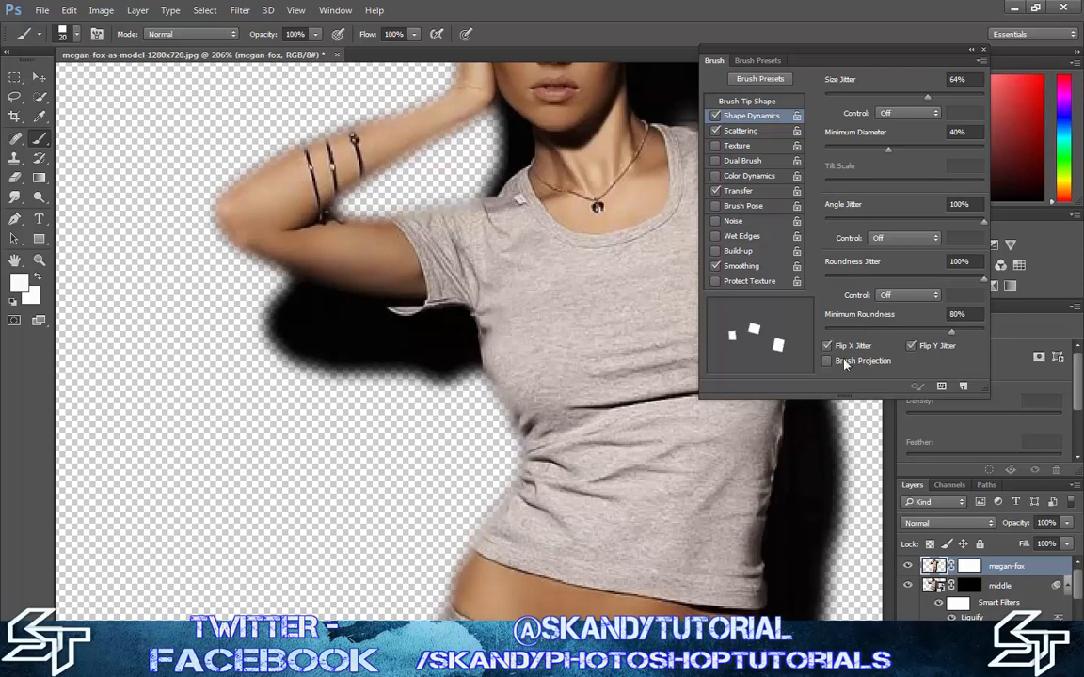
- Set the brush's scatter to 1000%, count to 5 and count jitter to 73%, with 36% opacity jitter, and close the brush settings
left_click(740, 130)
left_click_drag(825, 95, 850, 95)
left_click_drag(826, 151, 847, 152)
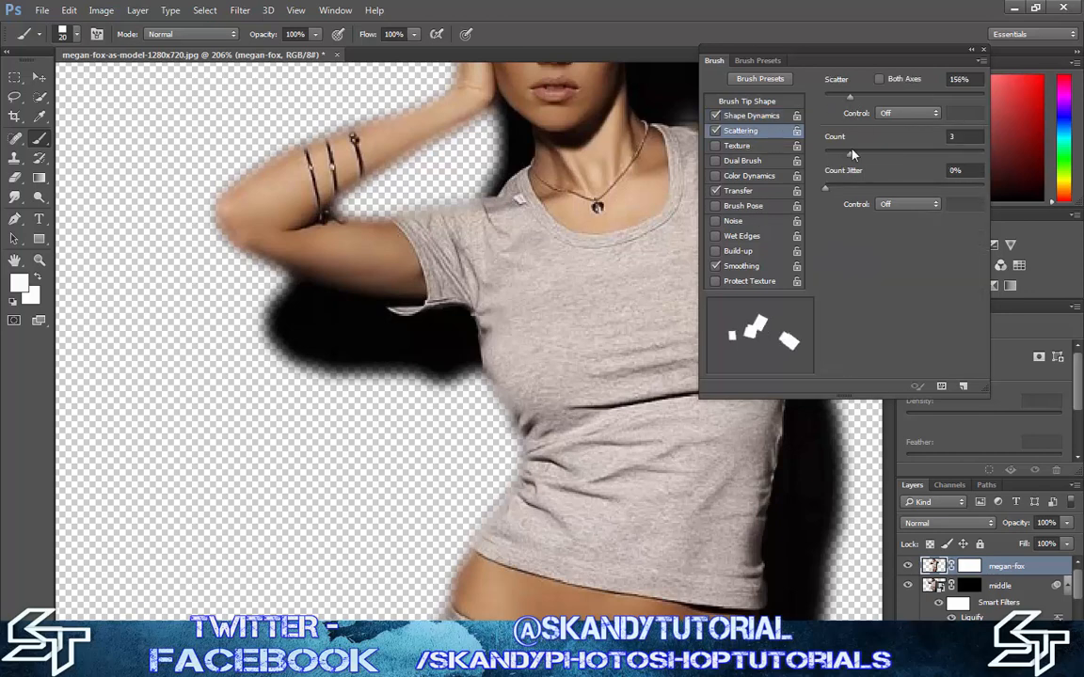
left_click(879, 80)
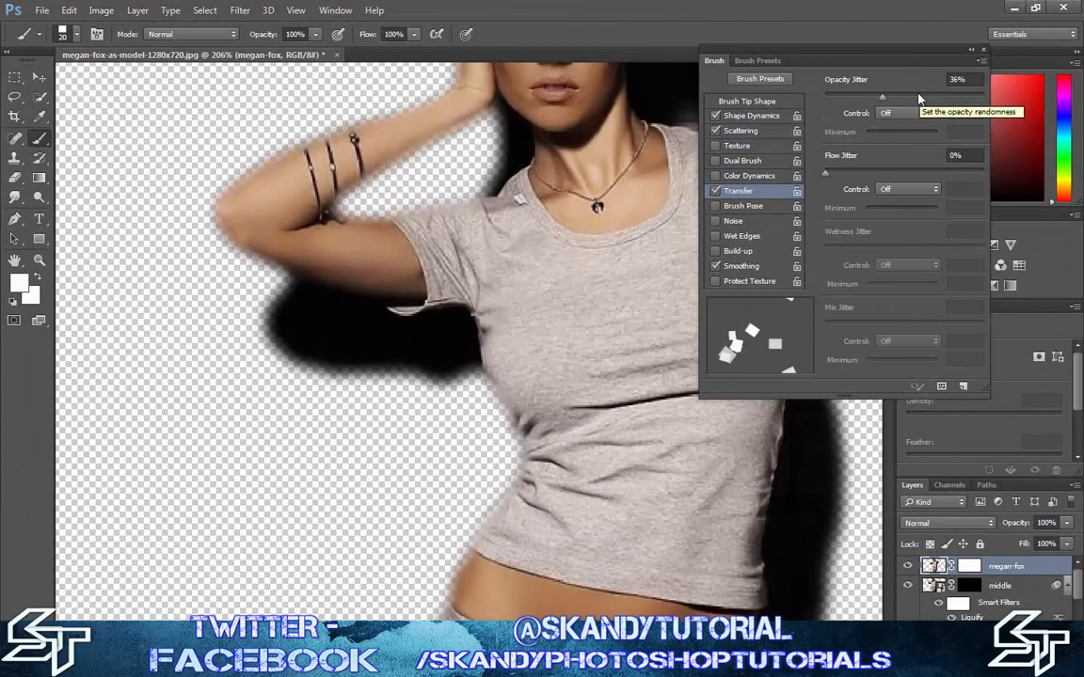
left_click(755, 116)
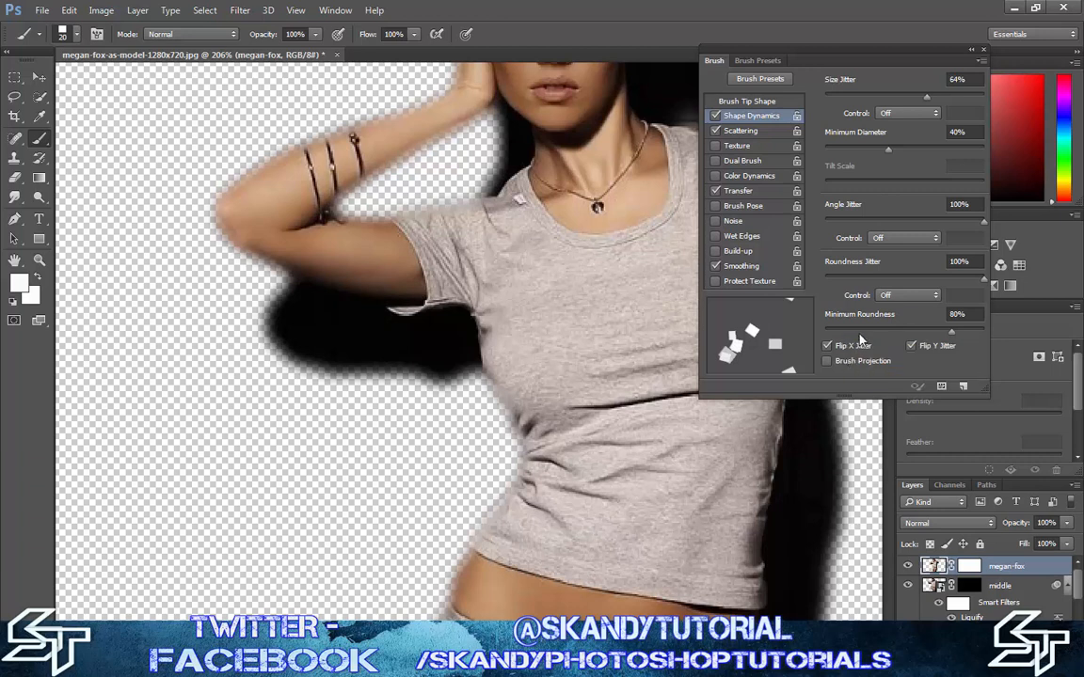
left_click(740, 131)
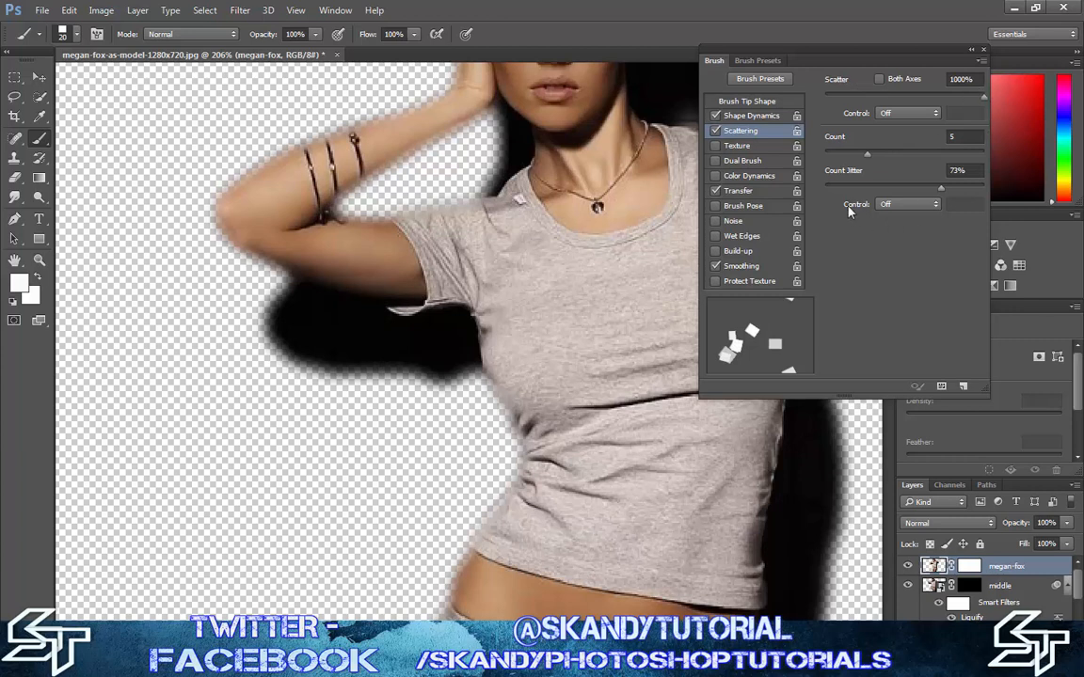
left_click(759, 104)
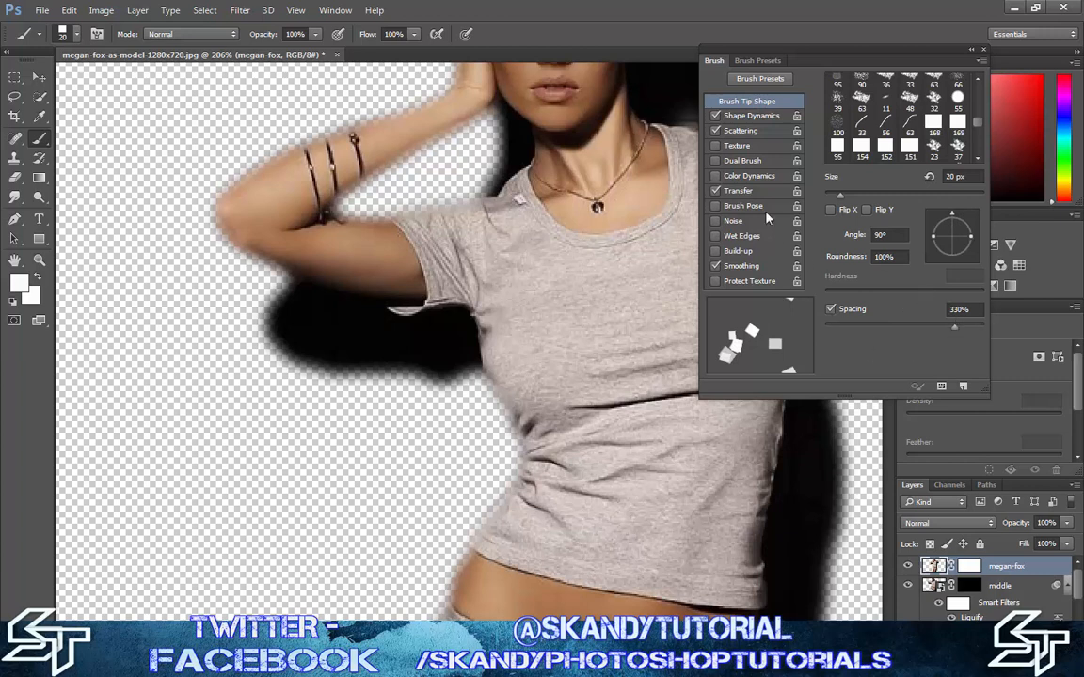
left_click(738, 192)
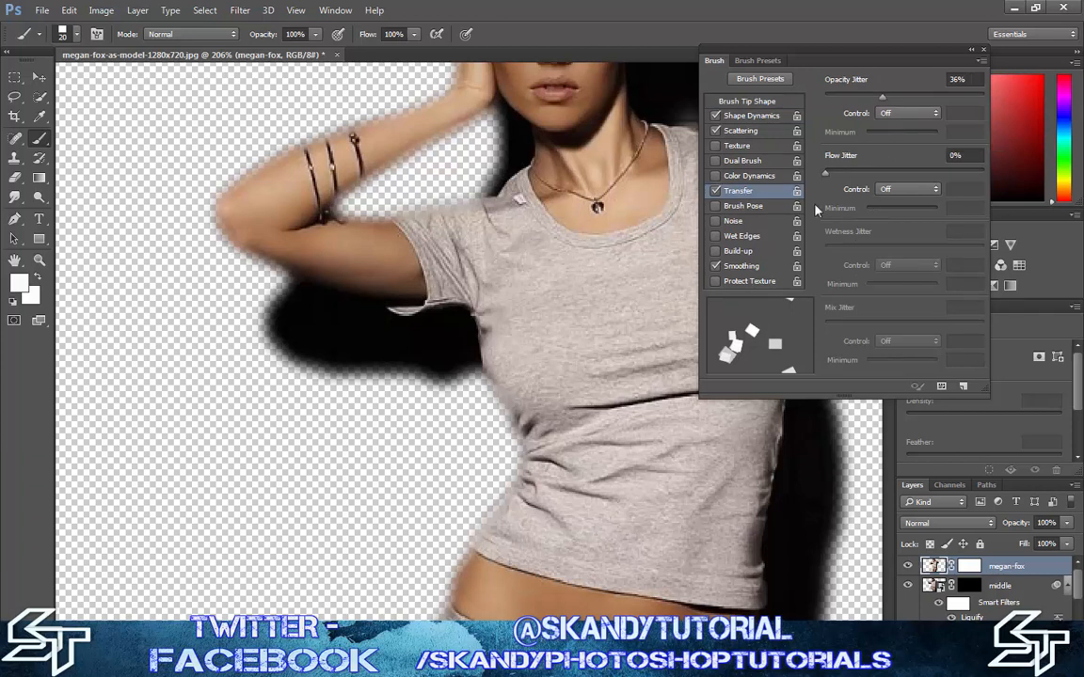
left_click(983, 55)
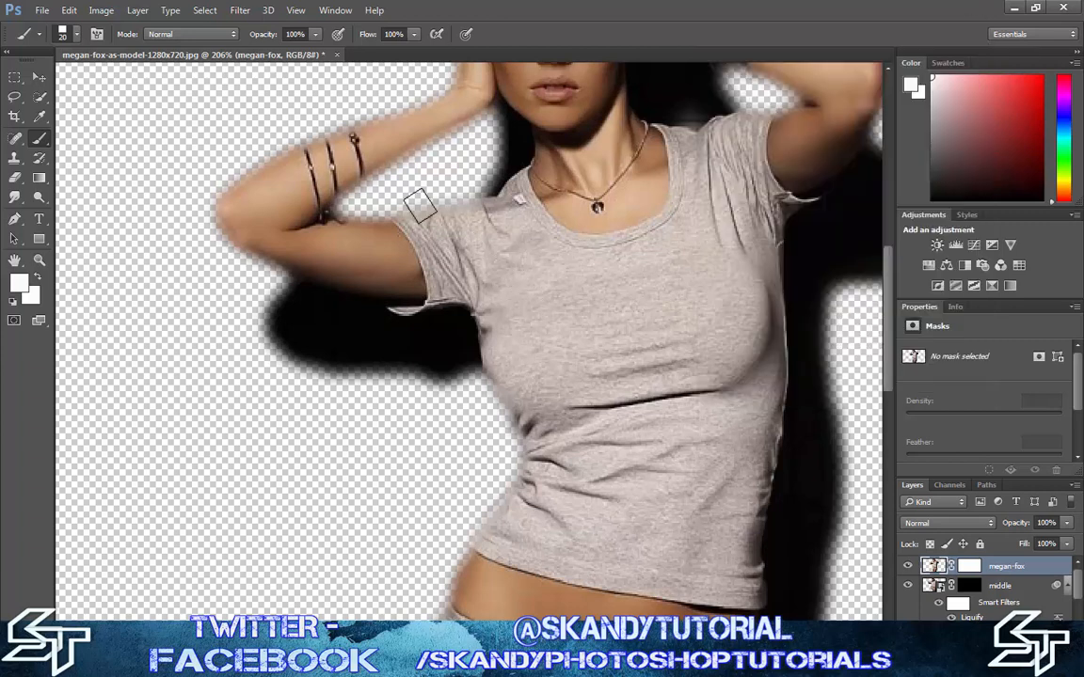
- Stamp white squares of varied size along the model's raised hand and forearm beside the empty background on the megan-fox layer
scroll(406, 200, "up", 2)
scroll(407, 200, "up", 3)
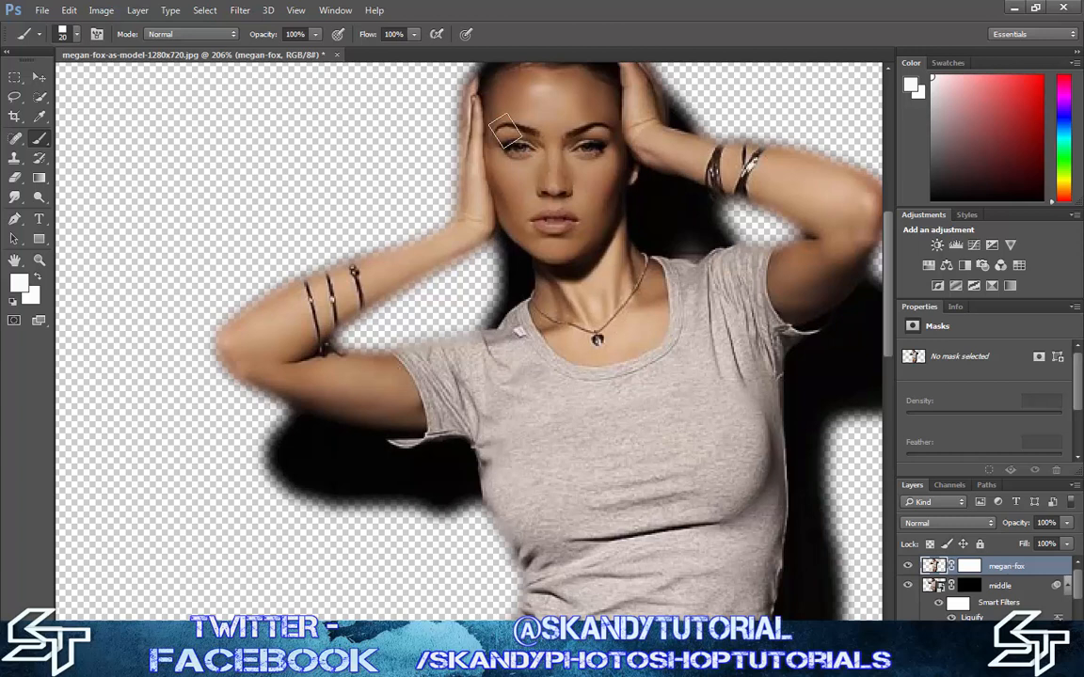
key("bracketleft")
left_click(477, 116)
left_click(476, 146)
left_click(477, 172)
left_click(483, 200)
left_click(467, 217)
left_click(484, 223)
left_click(455, 240)
left_click(427, 249)
left_click(443, 255)
left_click(400, 271)
key("bracketright")
left_click(370, 283)
left_click(313, 303)
- Stamp white squares over the cheek, temple and hairline next to the raised hand, mostly with a 10 px brush
left_click(506, 181)
key("bracketleft")
left_click(505, 213)
left_click(529, 173)
left_click(500, 120)
left_click(497, 149)
left_click(511, 160)
left_click(498, 94)
left_click(483, 89)
scroll(481, 116, "up", 1)
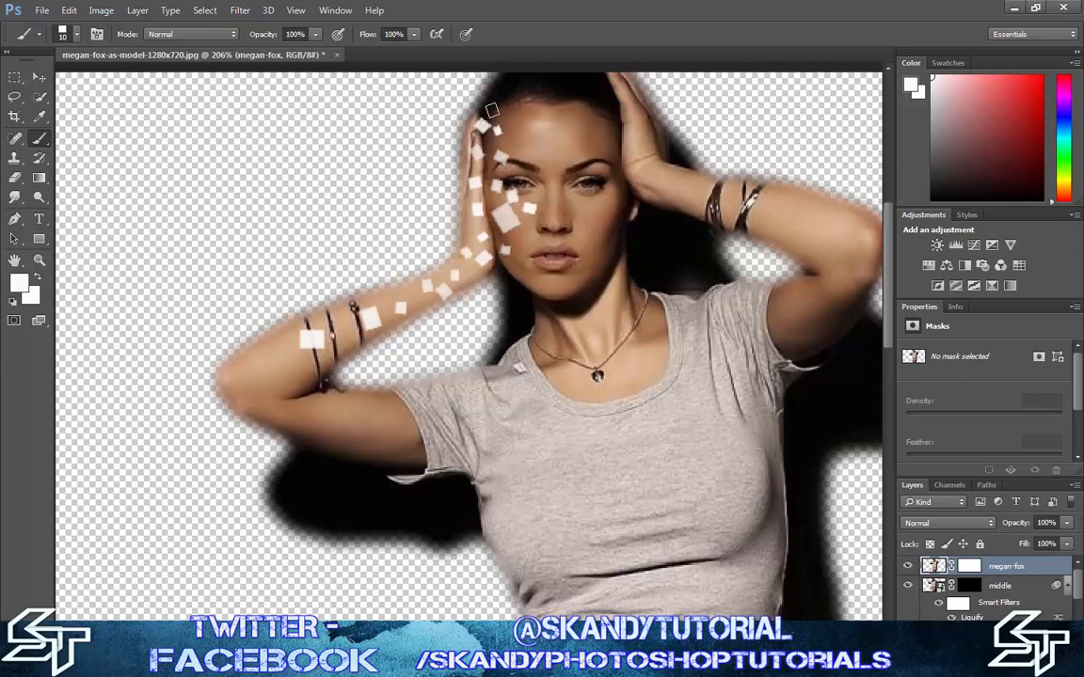
- Reduce the brush below 10 px and add small white squares around the wrist and upper forearm
key("bracketleft")
key("bracketleft")
key("bracketleft")
scroll(424, 212, "down", 2)
left_click(449, 223)
left_click(477, 226)
left_click(383, 241)
left_click(415, 257)
- Enlarge the brush to 15 px and stamp white squares around the bracelets and the outer edge of the elbow
key("bracketright")
key("bracketright")
key("bracketright")
key("bracketright")
left_click(334, 261)
left_click(348, 300)
left_click(298, 270)
left_click(264, 284)
left_click(223, 329)
left_click(264, 375)
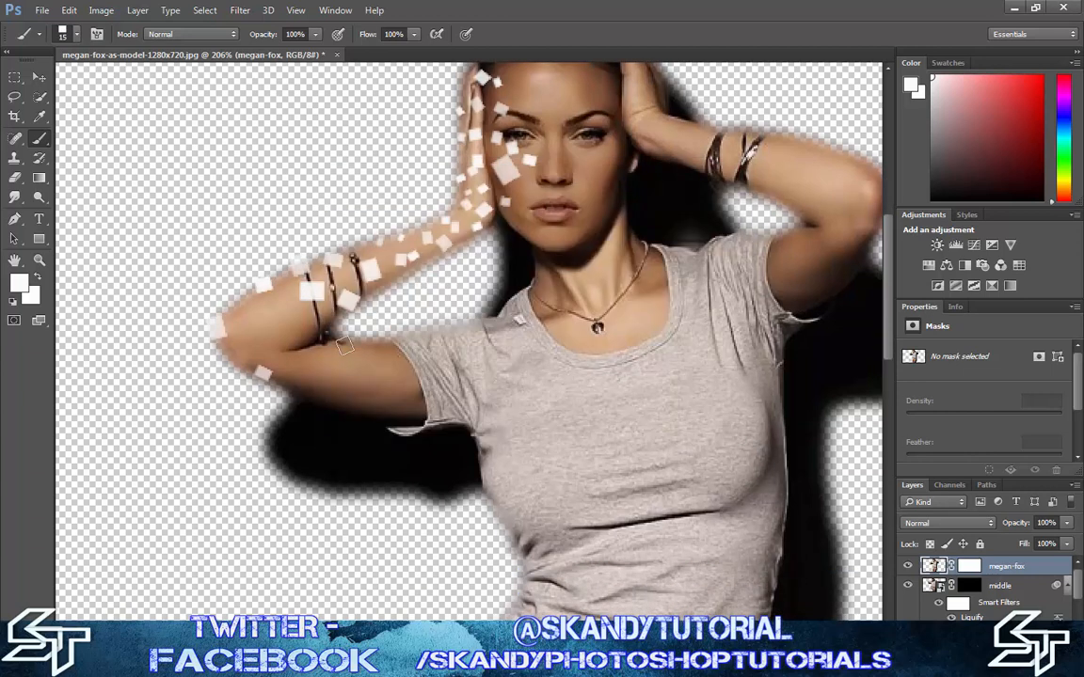
- Stamp 15 px white squares inside the elbow and along the upper arm, undoing the stray stroke
key("Escape")
left_click(255, 332)
left_click(281, 312)
left_click(300, 369)
left_click_drag(345, 332, 344, 478)
key("ctrl+z")
left_click(307, 371)
left_click(346, 390)
left_click(287, 345)
left_click(303, 324)
- Enlarge the brush to 30 px and stamp larger white squares over the elbow, upper arm and forearm
key("bracketright")
key("bracketright")
key("bracketright")
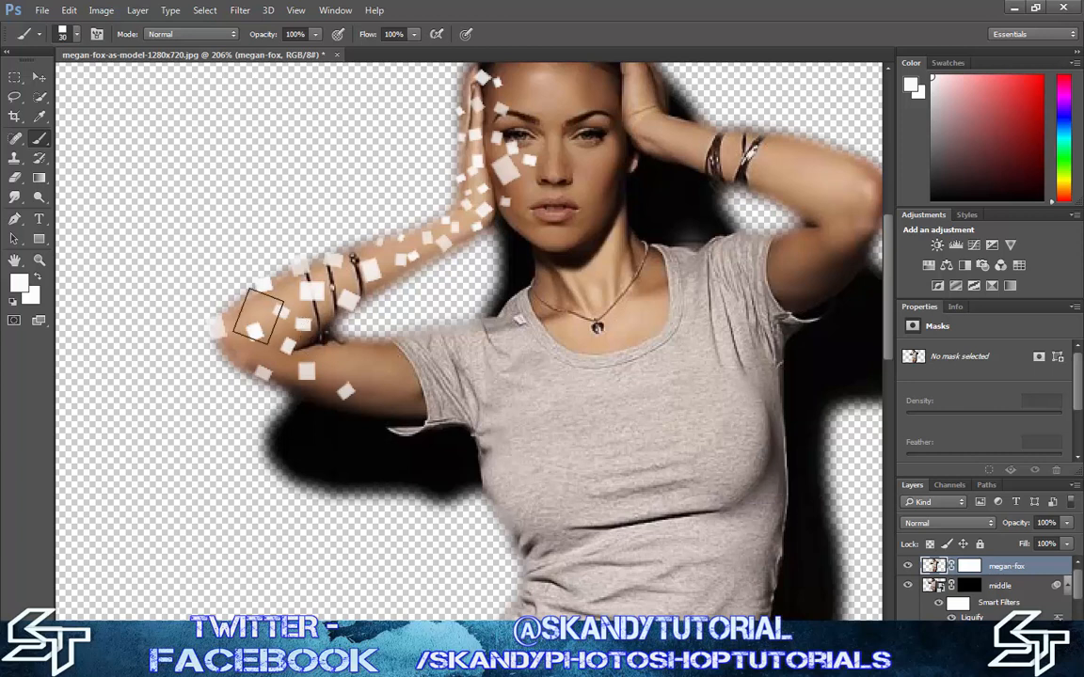
left_click(257, 319)
left_click(393, 373)
left_click(388, 413)
left_click(329, 360)
left_click(382, 250)
- Stamp white squares over the shoulder, the sleeve and the side of the shirt below the armpit
left_click(492, 337)
left_click(432, 339)
left_click(437, 369)
key("bracketleft")
key("bracketleft")
key("bracketleft")
scroll(441, 285, "down", 2)
scroll(523, 416, "down", 2)
key("bracketright")
key("bracketright")
key("bracketright")
left_click(475, 343)
left_click(451, 265)
- Stamp white squares down the outer edge of the waist, hip and thigh with the 30 px brush
scroll(550, 330, "down", 2)
left_click(524, 379)
left_click(515, 422)
left_click(490, 443)
left_click(485, 477)
left_click(465, 512)
left_click(448, 538)
scroll(444, 538, "down", 2)
left_click(438, 532)
scroll(480, 543, "down", 2)
left_click(500, 503)
left_click(518, 549)
left_click(493, 465)
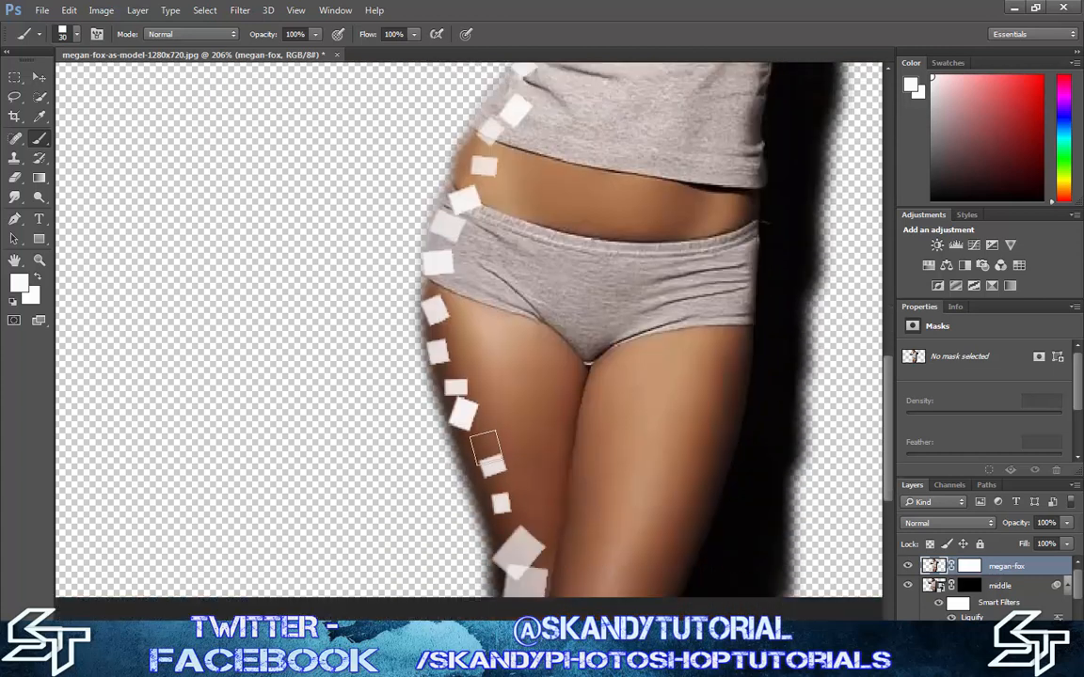
- Fill gaps along the outer hip and thigh with more white squares overlapping the body's edge
left_click(477, 440)
left_click(455, 450)
left_click(462, 414)
left_click(433, 374)
left_click(424, 242)
left_click(412, 313)
left_click(438, 201)
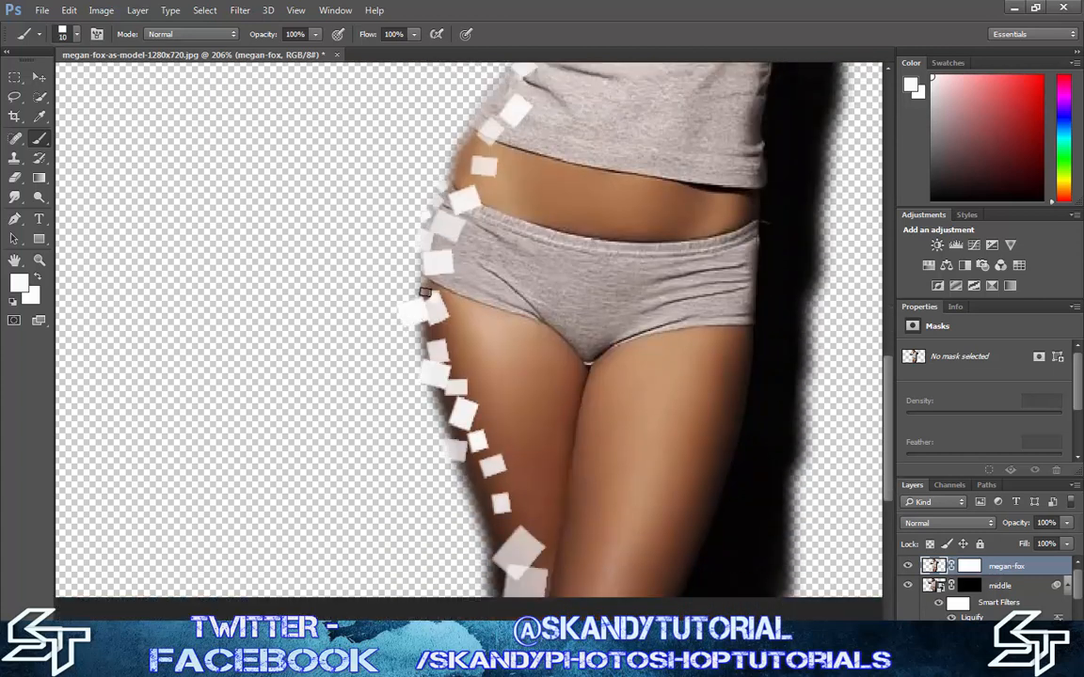
- Stamp white squares further inside the thigh, shorts, belly and lower shirt to widen the broken-up area
left_click(435, 296)
left_click(459, 286)
left_click(464, 319)
left_click(476, 354)
left_click(494, 267)
left_click(511, 187)
left_click(482, 237)
scroll(503, 256, "up", 2)
left_click(513, 235)
left_click(509, 251)
left_click(470, 230)
left_click(451, 267)
left_click(527, 222)
- Stamp white squares over the black shadow beneath the bent arm, starting with a 7 px brush and enlarging it
scroll(527, 217, "up", 3)
key("bracketleft")
key("bracketleft")
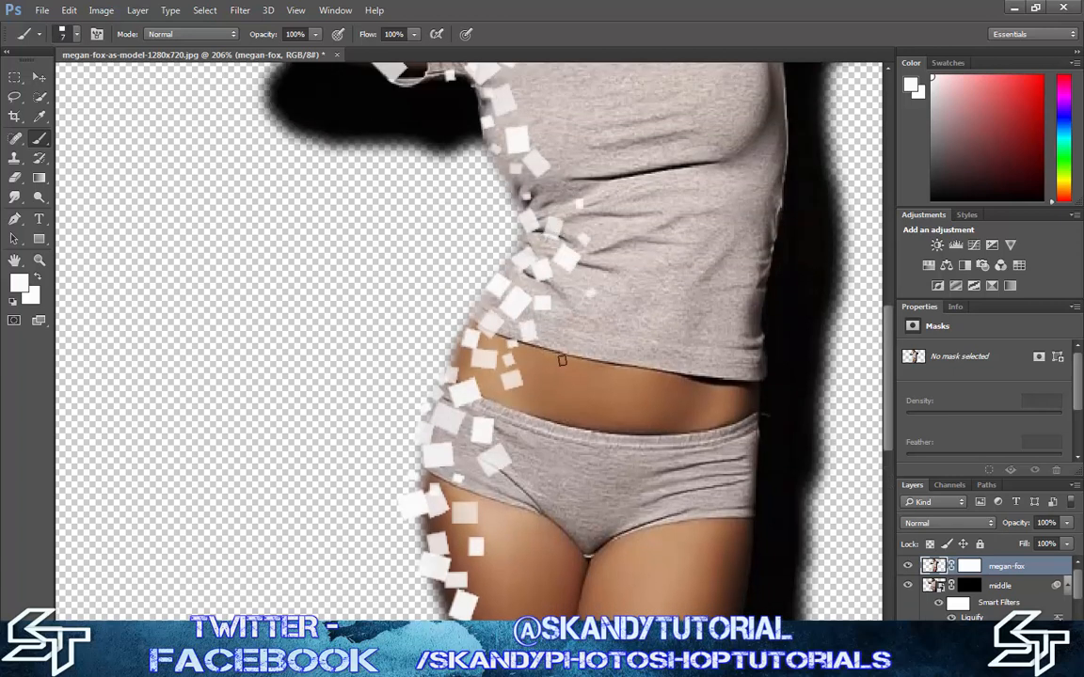
scroll(556, 357, "up", 2)
left_click(426, 316)
left_click(389, 308)
left_click(368, 309)
left_click(345, 308)
left_click(266, 257)
left_click(274, 200)
key("bracketright")
key("bracketright")
key("bracketright")
left_click(337, 225)
scroll(470, 299, "up", 6)
key("bracketleft")
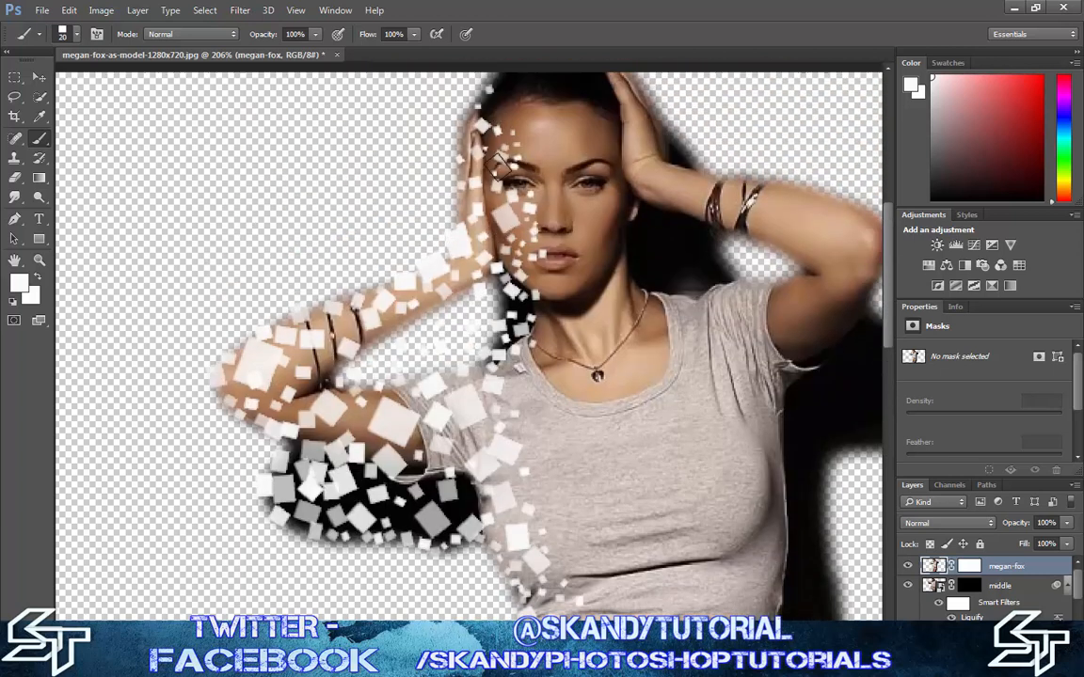
- Select the middle layer's mask and set the brush's opacity jitter and flow jitter to 0%
scroll(417, 181, "down", 5)
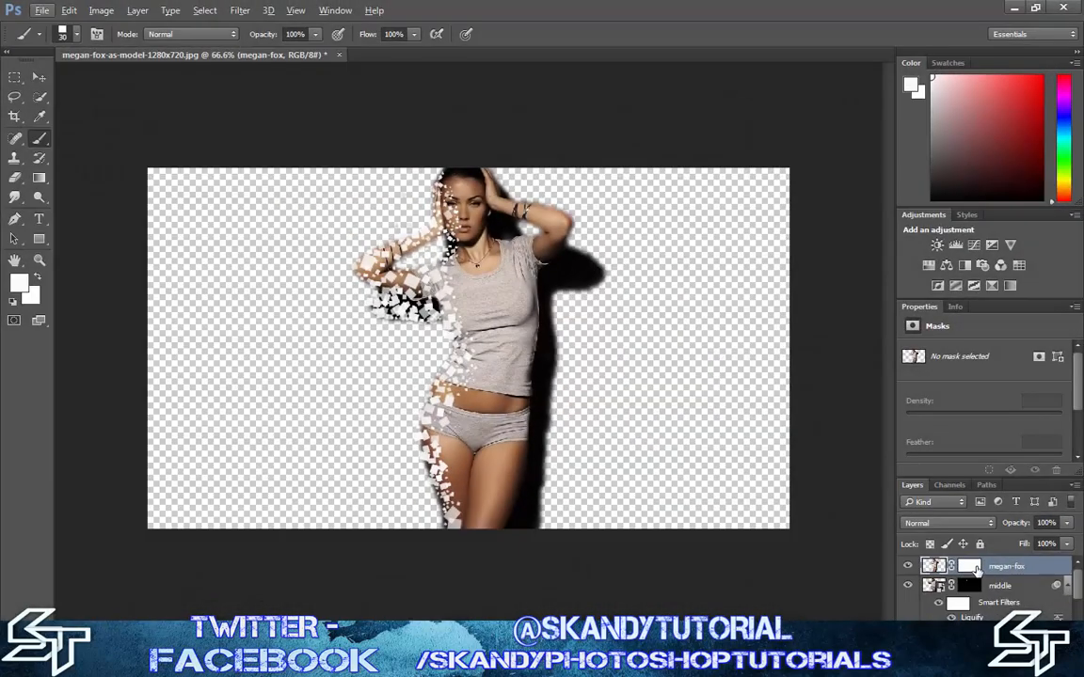
left_click(976, 587)
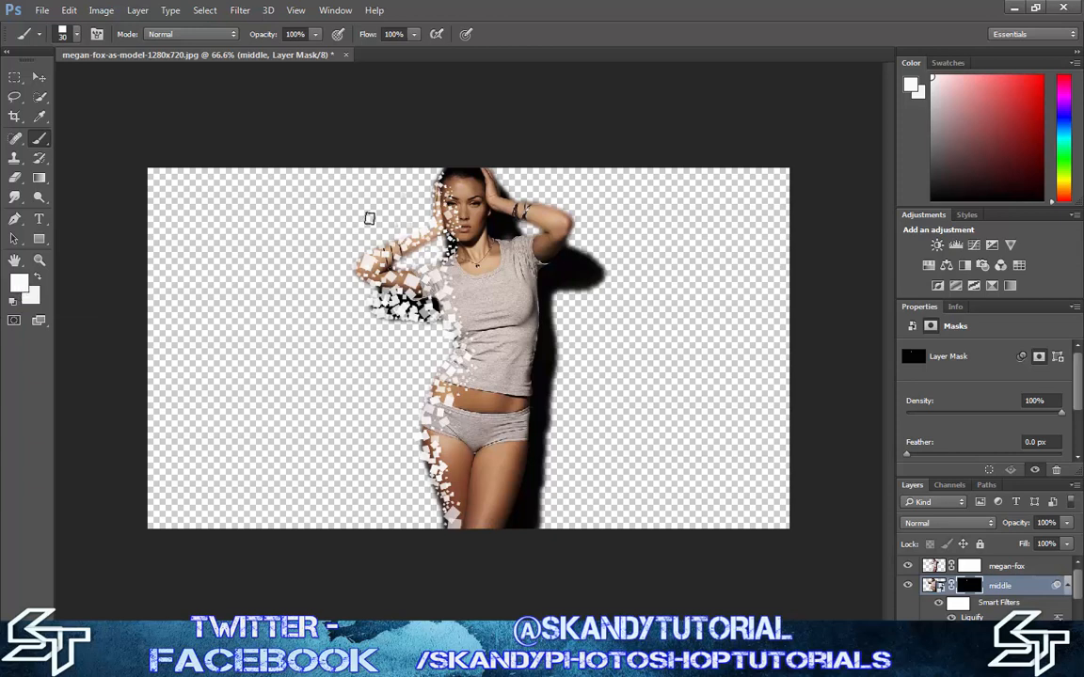
key("ctrl+plus")
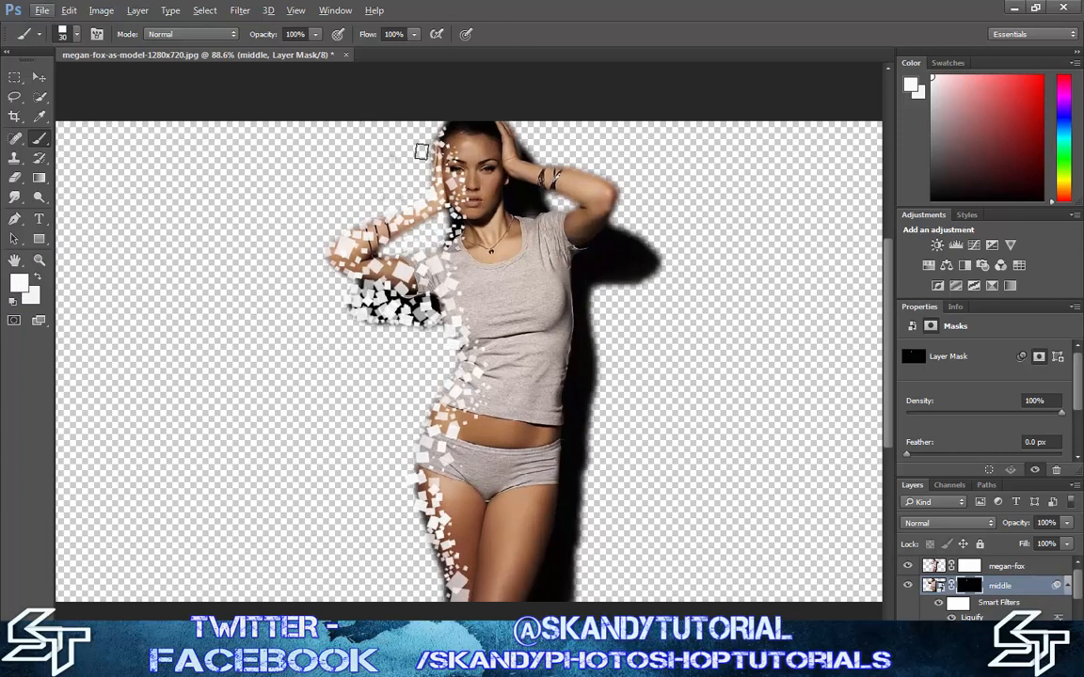
left_click(335, 11)
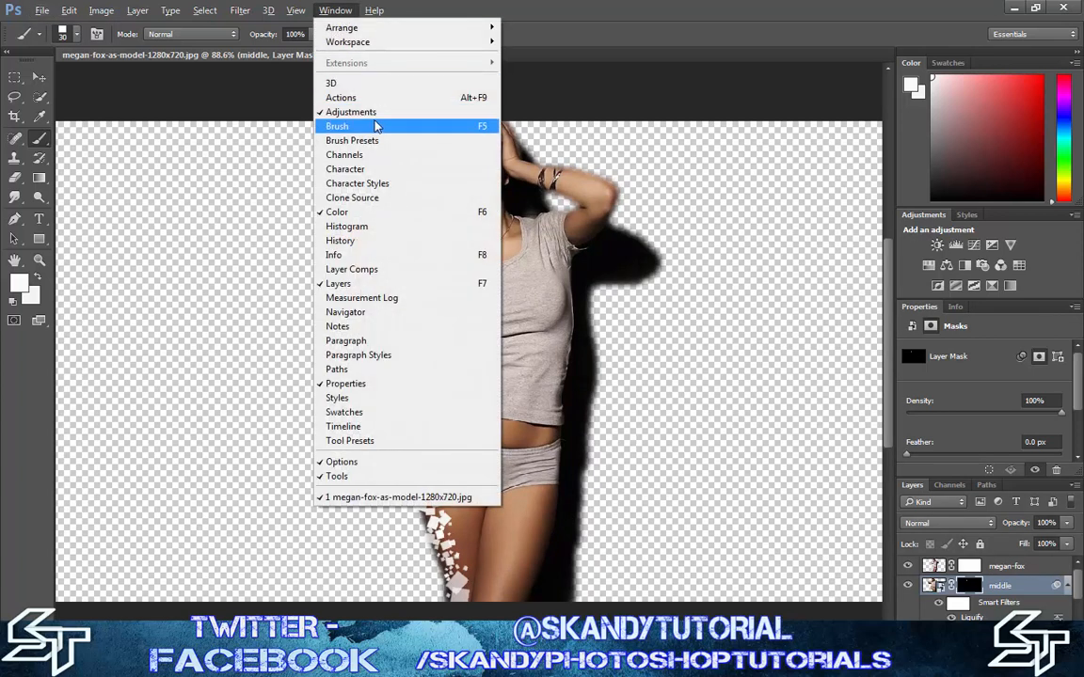
left_click(374, 126)
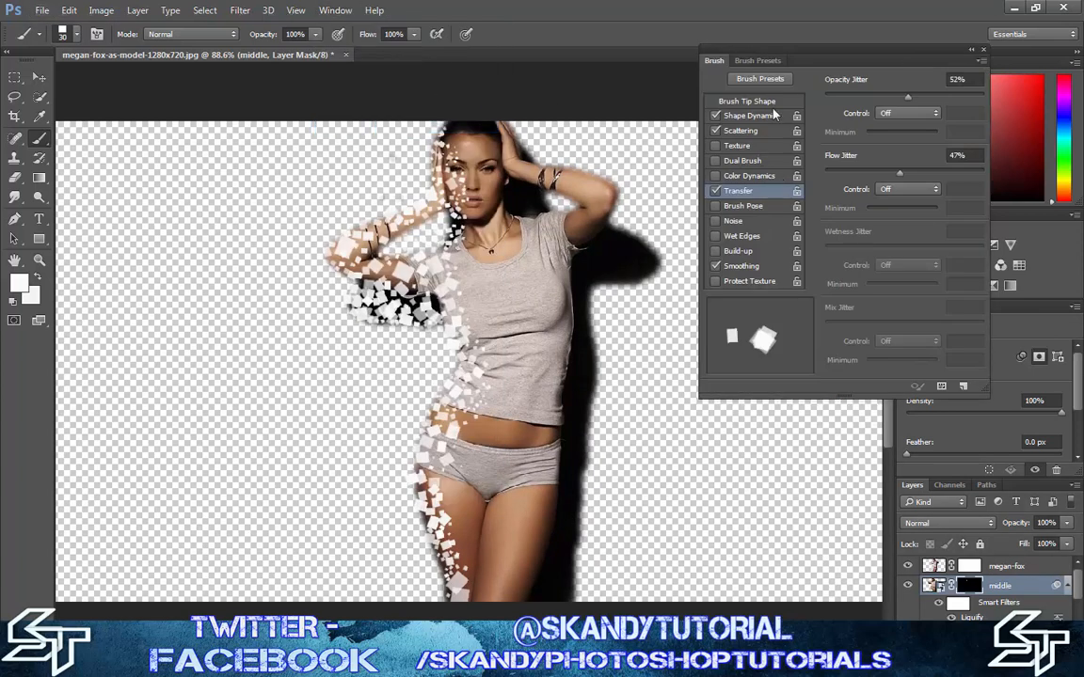
left_click_drag(906, 96, 823, 136)
left_click_drag(900, 172, 715, 159)
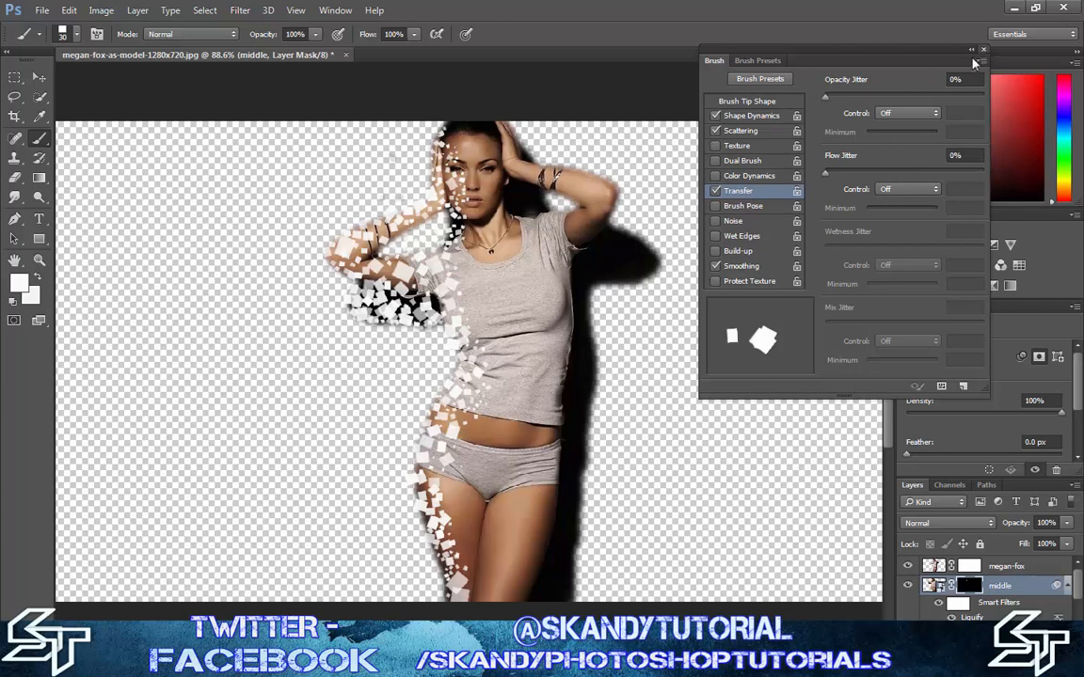
- Try two white square stamps beside the raised hand on the middle layer's mask, and undo both
left_click(402, 174)
left_click(408, 148)
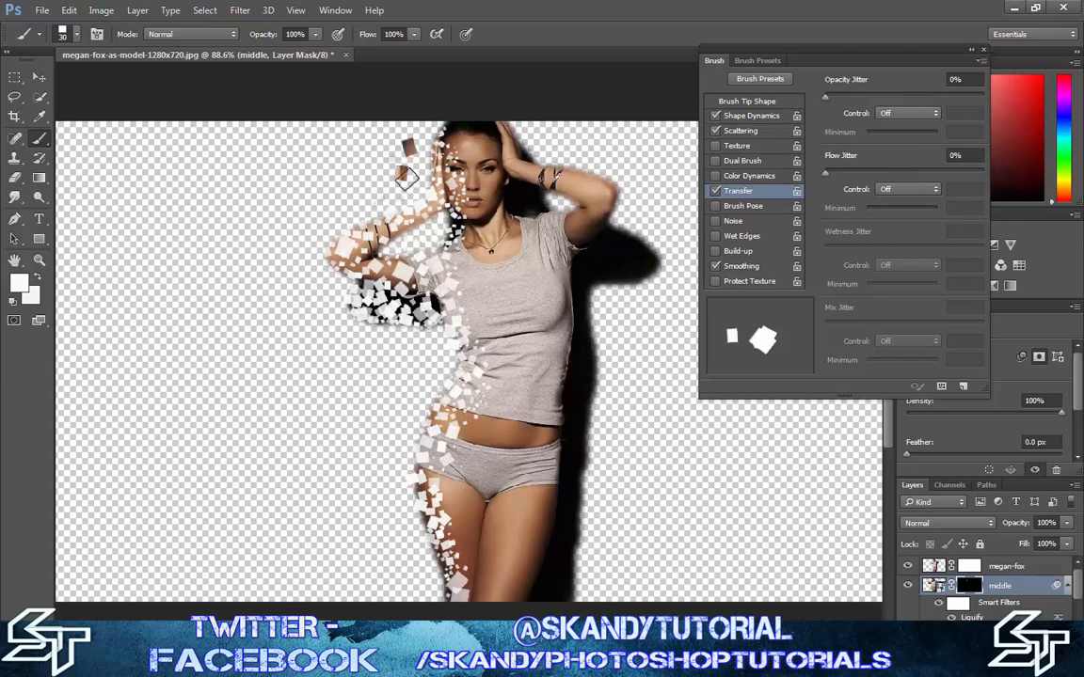
key("ctrl+alt+z")
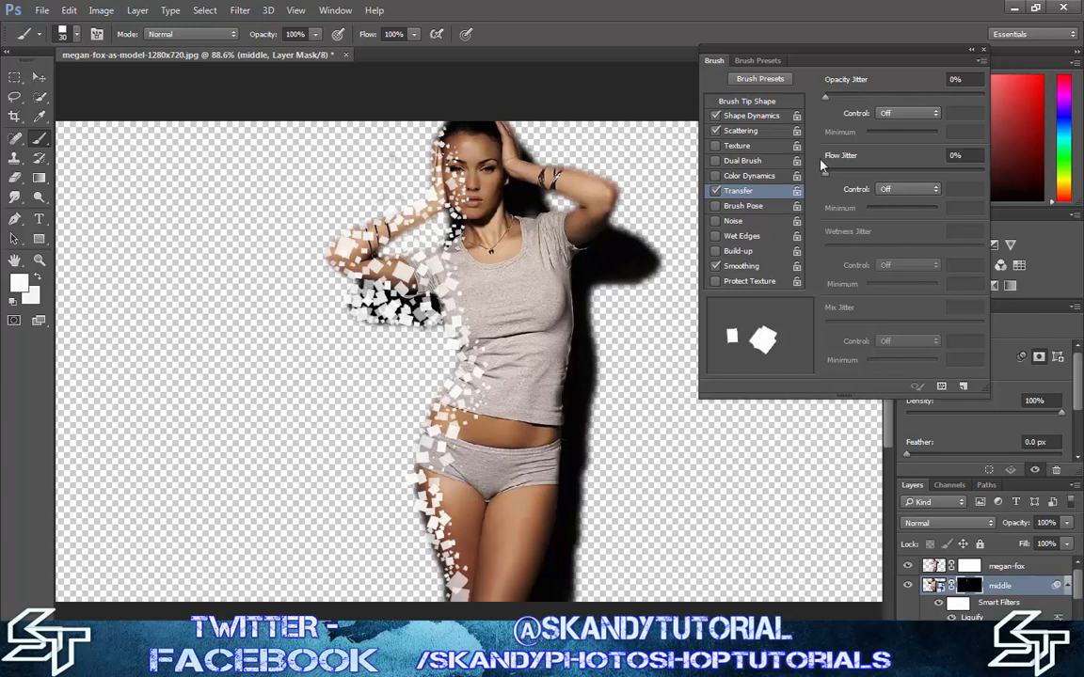
- Set the brush's scatter to 408%, count to 8 and count jitter to 32%, and close the brush settings
left_click(745, 116)
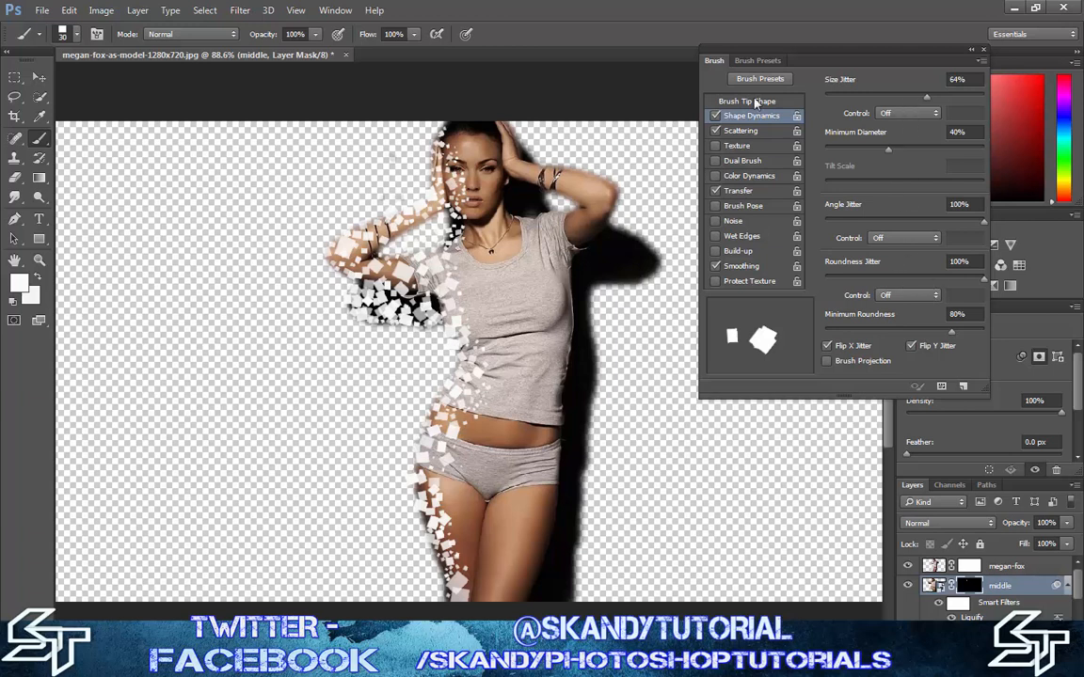
left_click(741, 130)
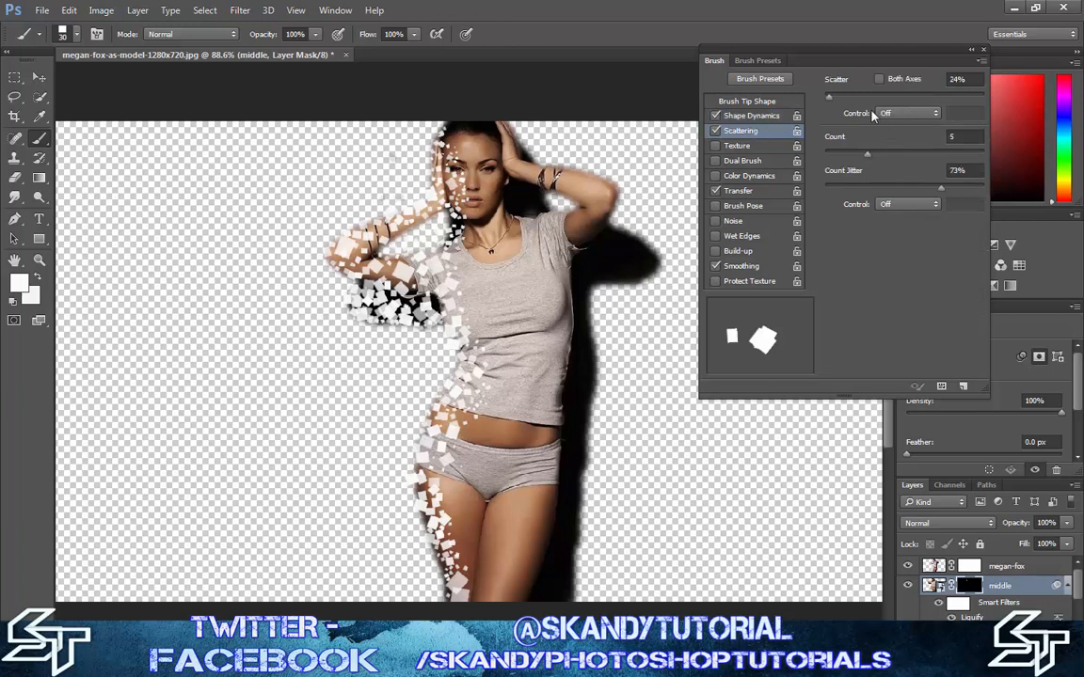
left_click_drag(832, 101, 890, 100)
mouse_move(929, 192)
left_mouse_down()
mouse_move(876, 192)
mouse_move(915, 157)
left_mouse_up()
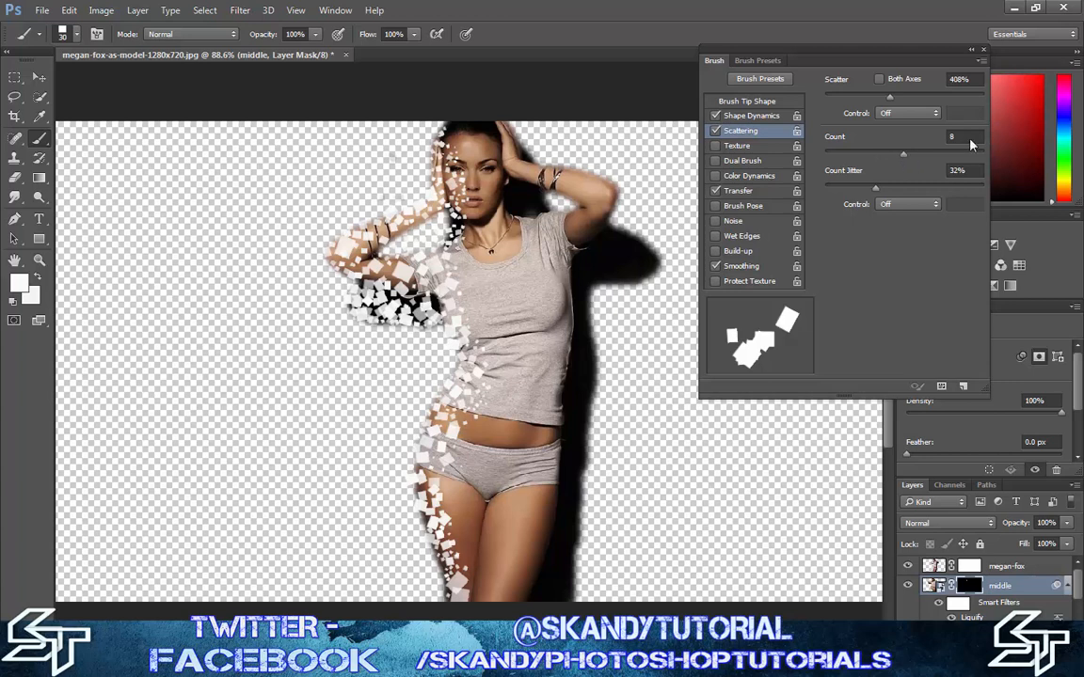
left_click(983, 49)
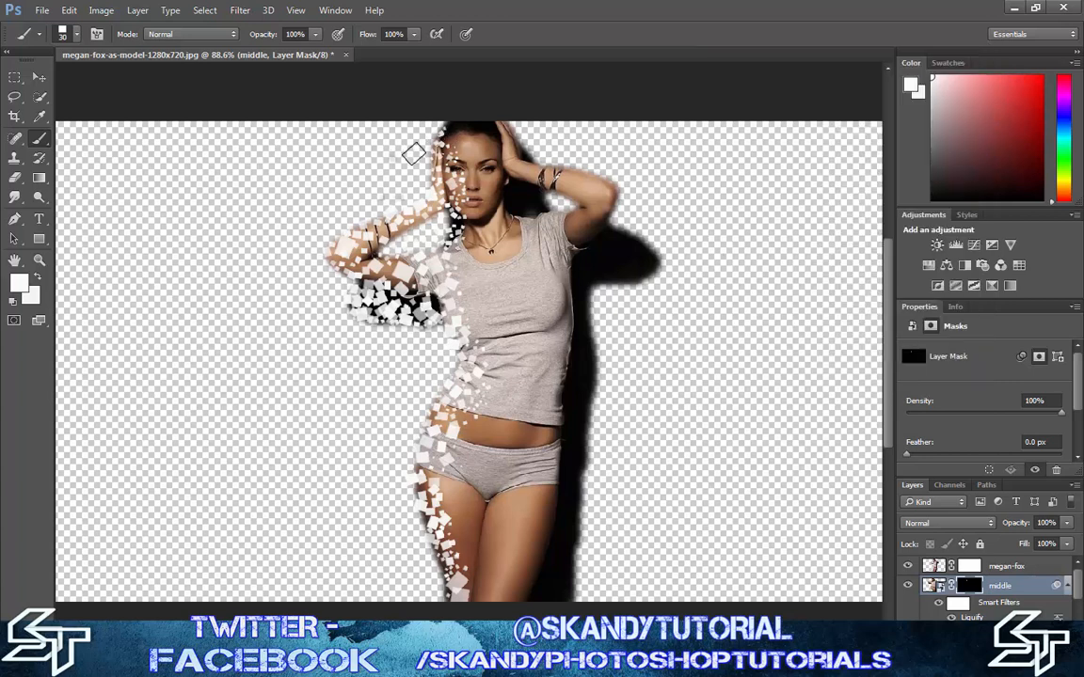
- Reduce the brush to 15 px and reveal small fragments close to the raised hand on the middle layer's mask
scroll(419, 143, "up", 3)
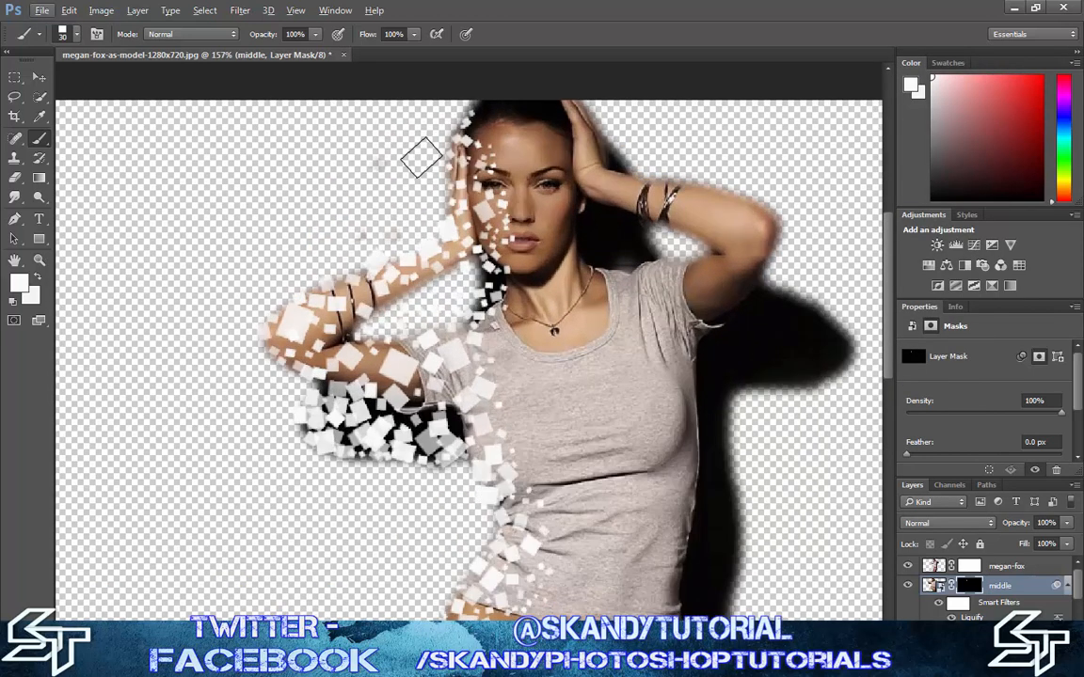
key("bracketleft")
key("bracketleft")
key("bracketleft")
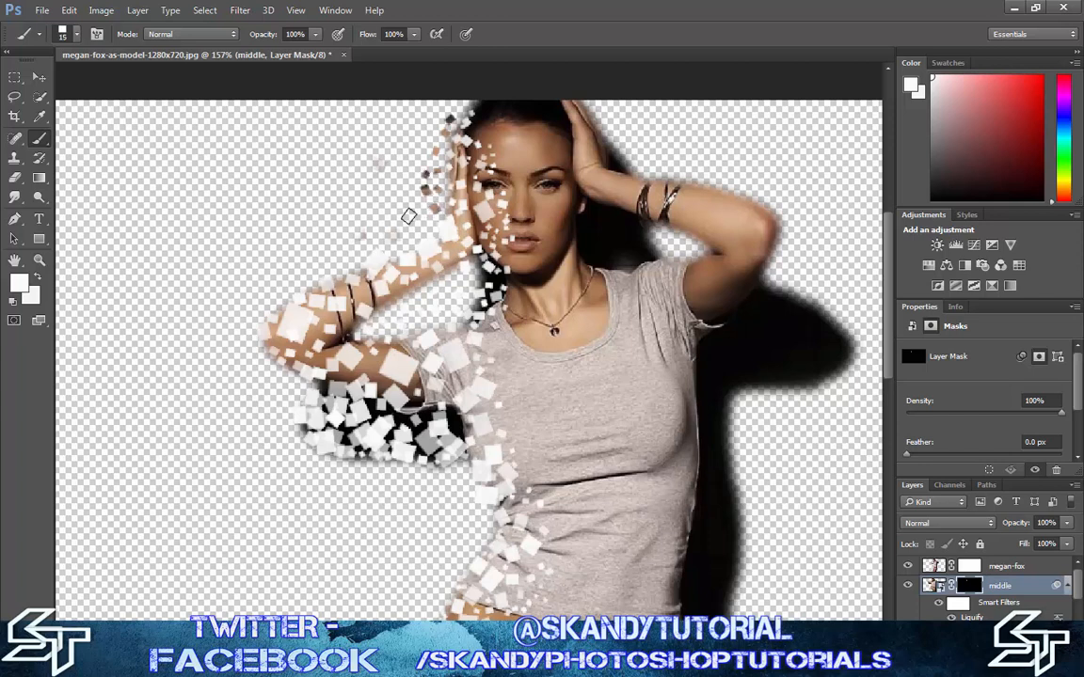
- Enlarge the brush to 20 px and reveal fragments beside the raised hand and forearm on the middle layer's mask
key("bracketright")
left_click(381, 229)
left_click(397, 205)
left_click(407, 177)
left_click(419, 131)
left_click(416, 151)
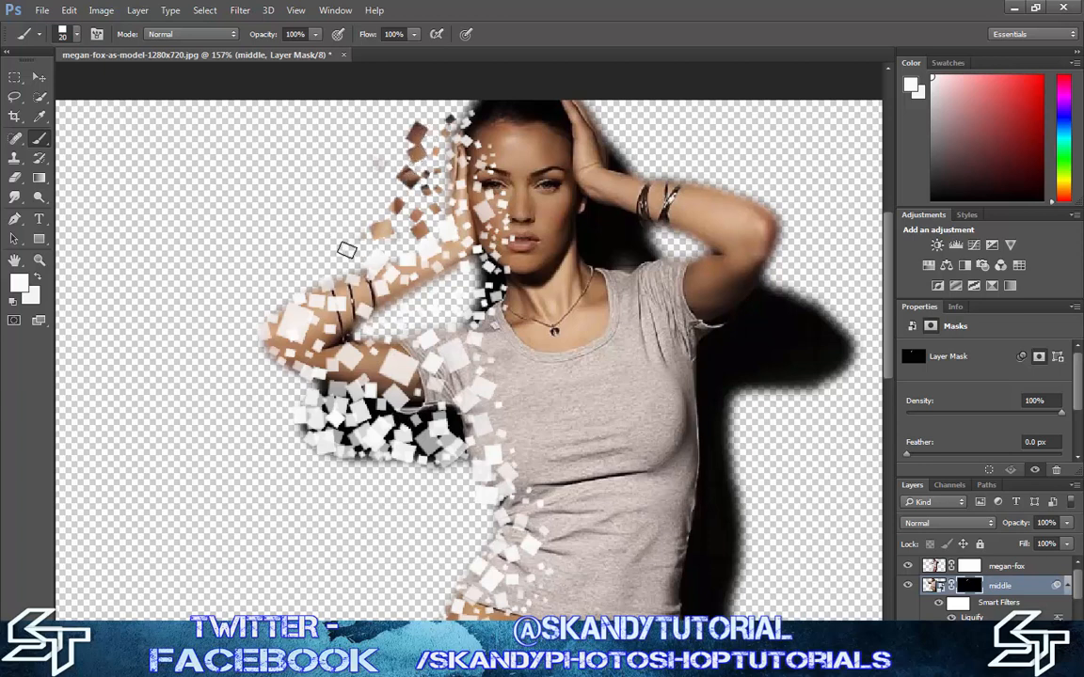
- Reveal a ring of fragments around the bent elbow on the middle layer's mask, varying the brush size slightly
scroll(278, 263, "down", 1)
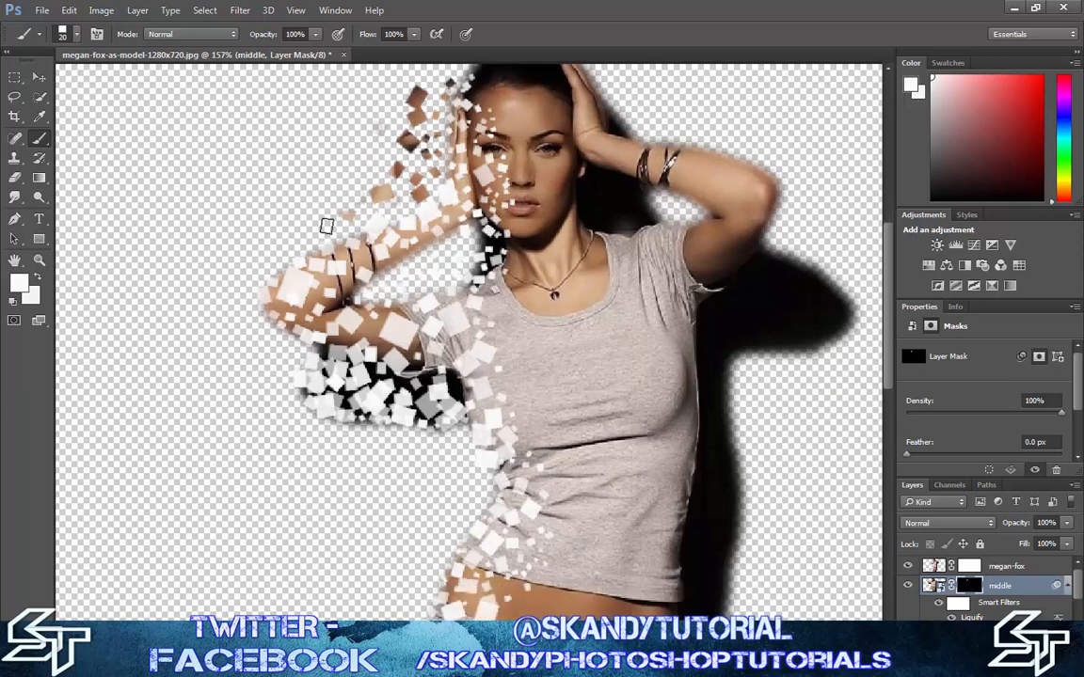
left_click(277, 243)
left_click(250, 261)
key("bracketright")
left_click(234, 302)
left_click(247, 331)
key("bracketleft")
left_click(277, 354)
left_click(294, 353)
left_click(273, 335)
- Reveal fragments along the underside of the bent arm on the middle layer's mask, reducing the brush to 10 px
left_click(349, 430)
left_click(388, 448)
left_click(373, 438)
left_click(301, 419)
left_click(267, 394)
left_click(251, 364)
left_click(451, 446)
key("bracketleft")
left_click(412, 458)
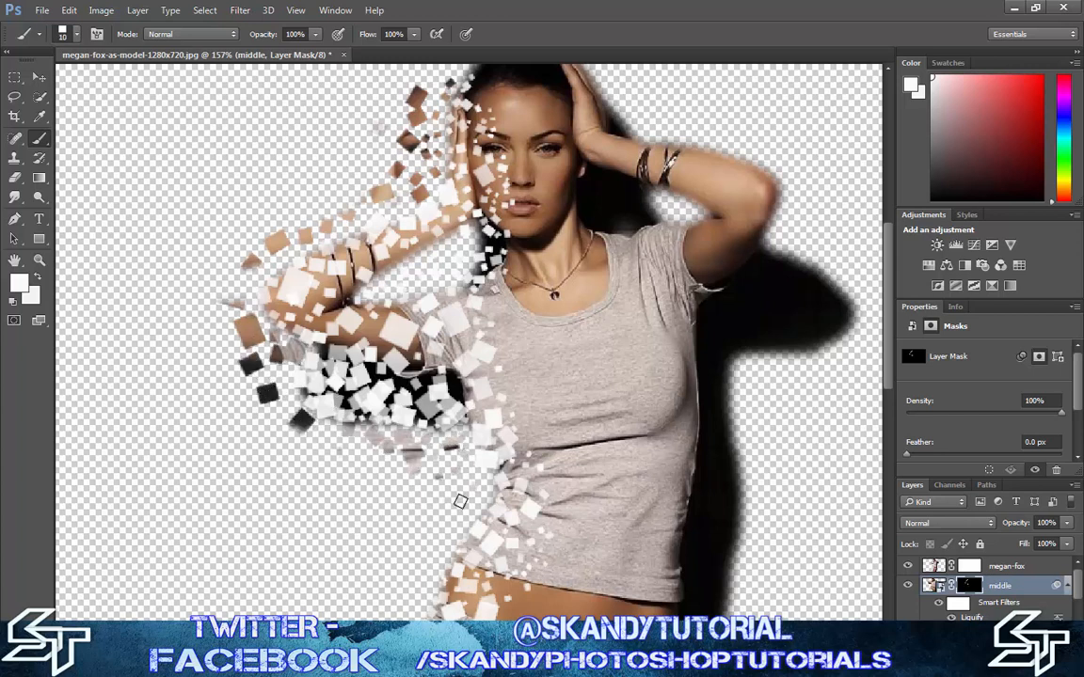
- Enlarge the brush to 20 px and reveal fragments beside the waist, hip and upper thigh on the middle layer's mask
scroll(442, 494, "down", 3)
key("bracketright")
scroll(421, 414, "down", 2)
left_click(408, 406)
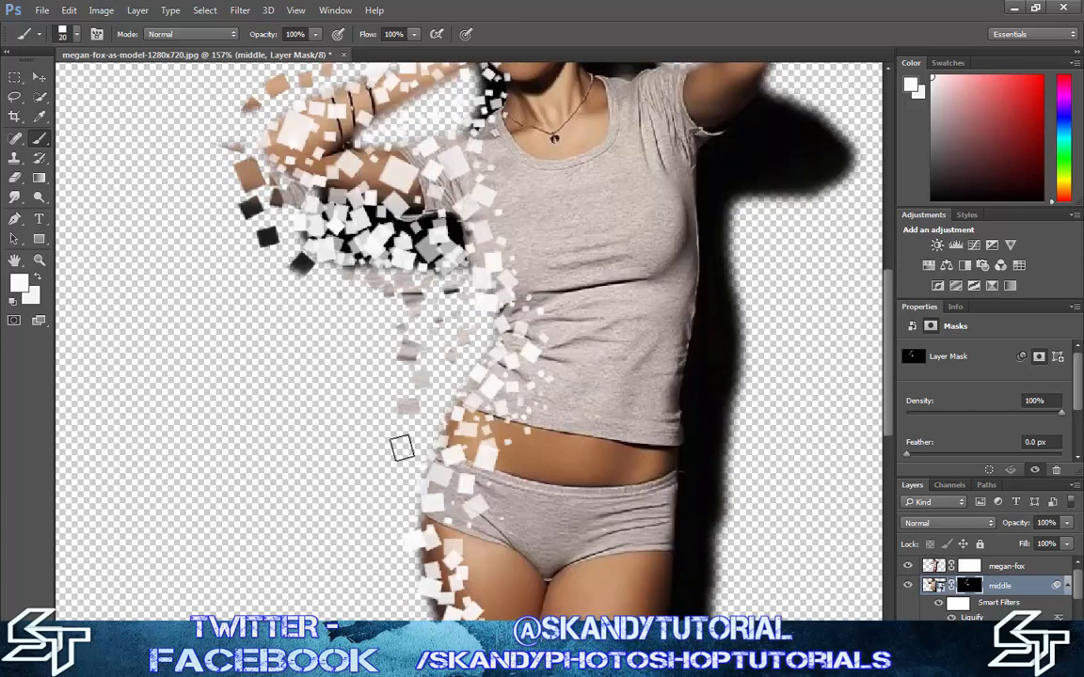
left_click(407, 442)
scroll(369, 463, "down", 3)
left_click(382, 402)
left_click(382, 434)
left_click(375, 490)
left_click(394, 539)
- Reduce the brush to 10 px and reveal small fragments down the outer thigh on the middle layer's mask
key("bracketleft")
scroll(423, 423, "down", 3)
left_click(442, 434)
key("bracketleft")
left_click(450, 448)
left_click(463, 465)
left_click(464, 483)
left_click(462, 505)
scroll(426, 416, "down", 5)
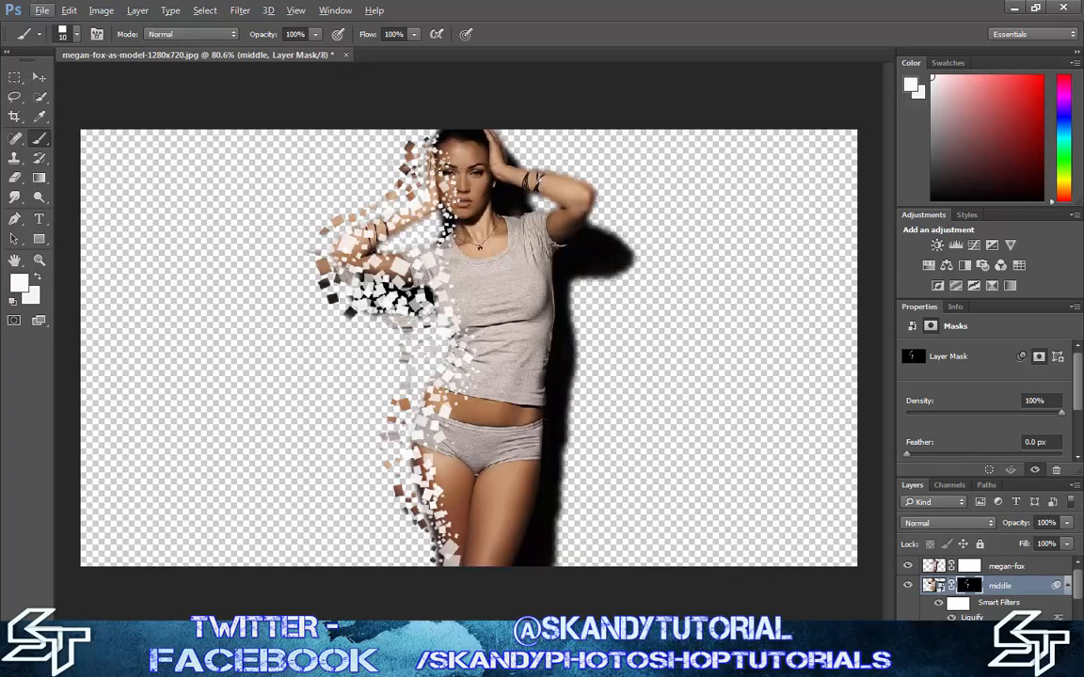
- Select the back layer's mask and check the foreground colour, leaving it white
scroll(1052, 606, "down", 1)
left_click(984, 613)
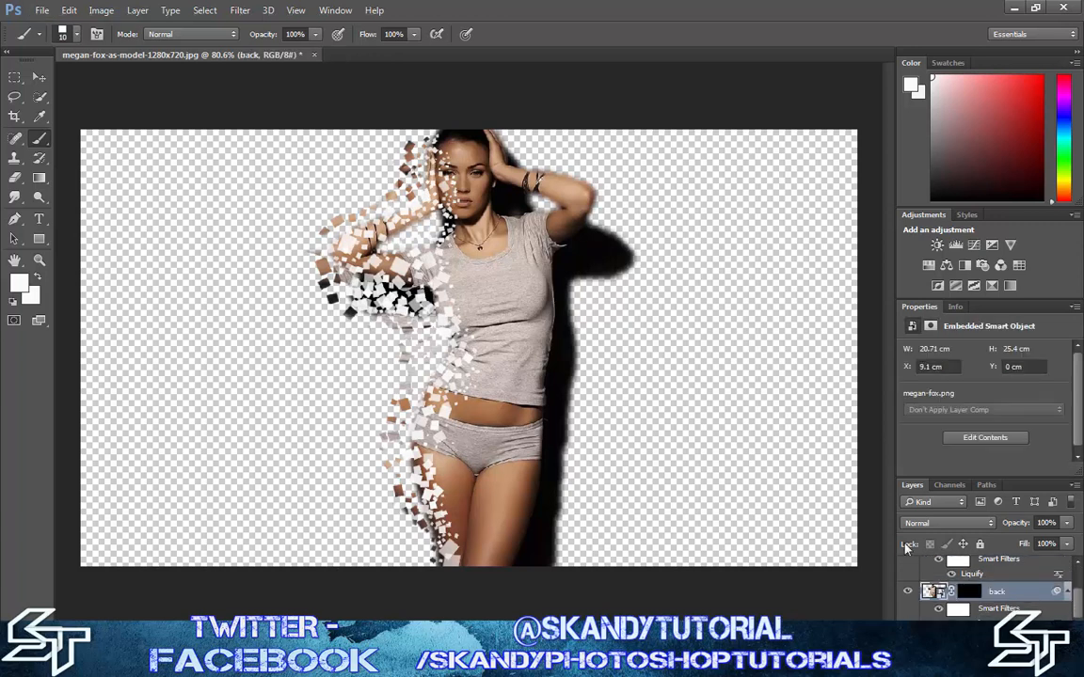
left_click(972, 593)
left_click(18, 280)
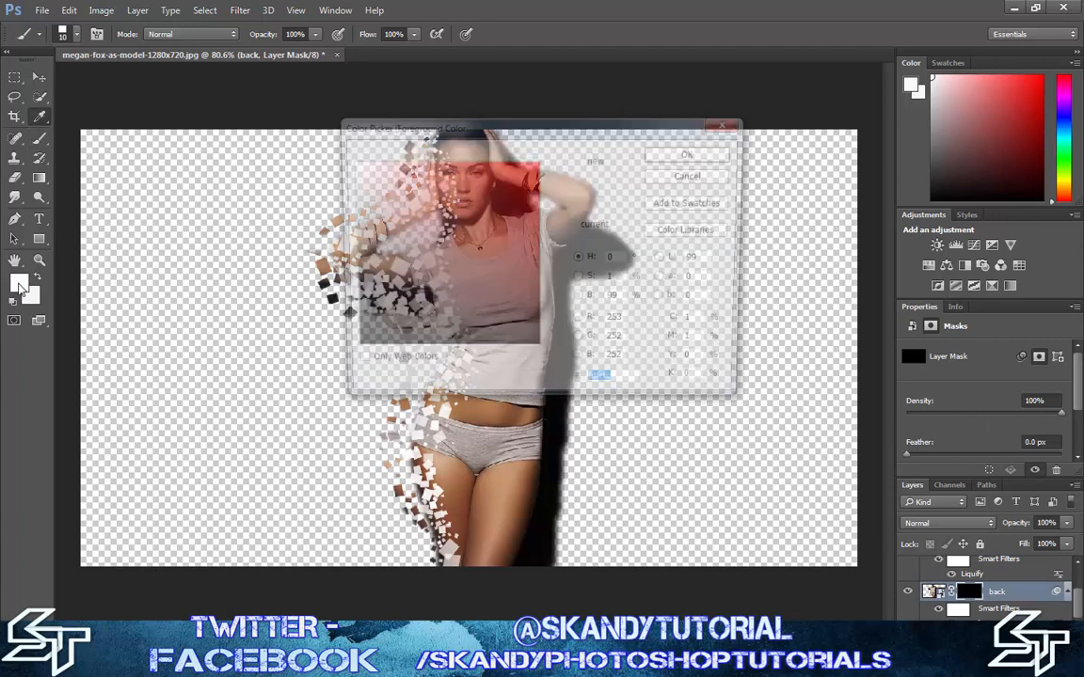
left_click(729, 123)
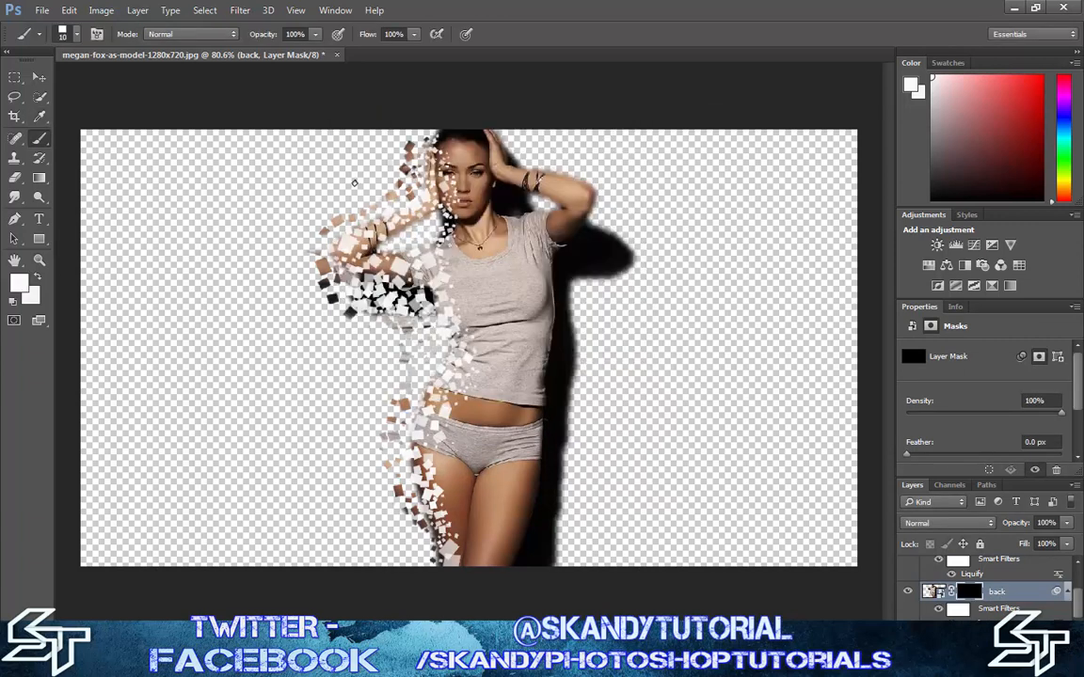
- Enlarge the brush to 30 px and reveal larger fragments beside the raised hand on the back layer's mask
scroll(357, 194, "up", 3)
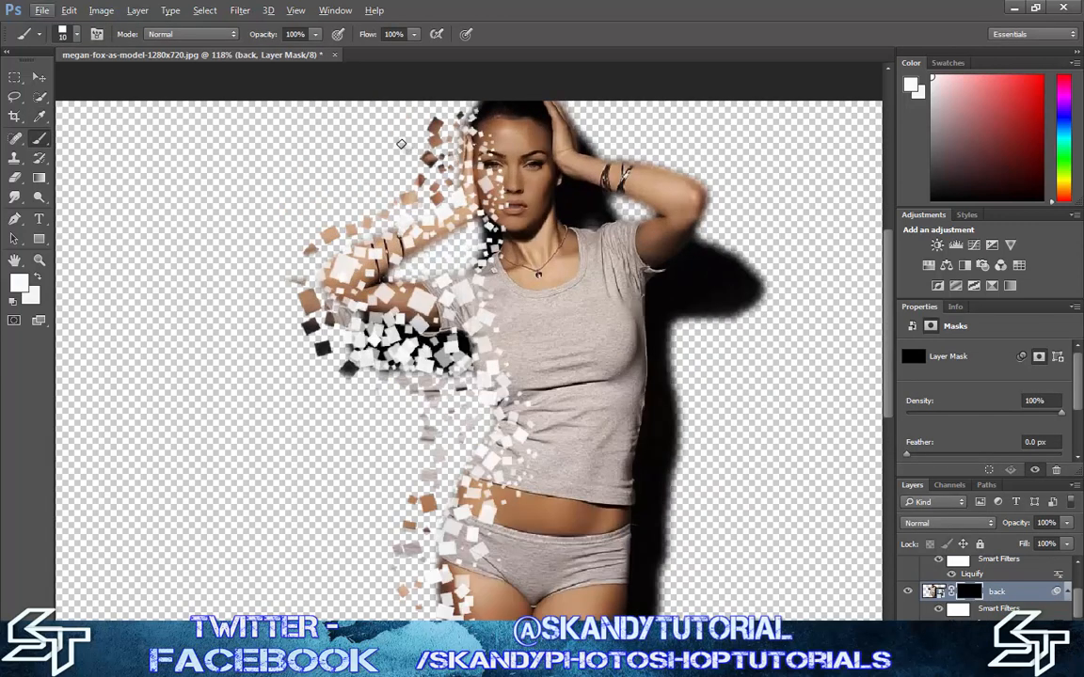
key("bracketright")
key("bracketright")
left_click(407, 118)
left_click(387, 145)
left_click(389, 170)
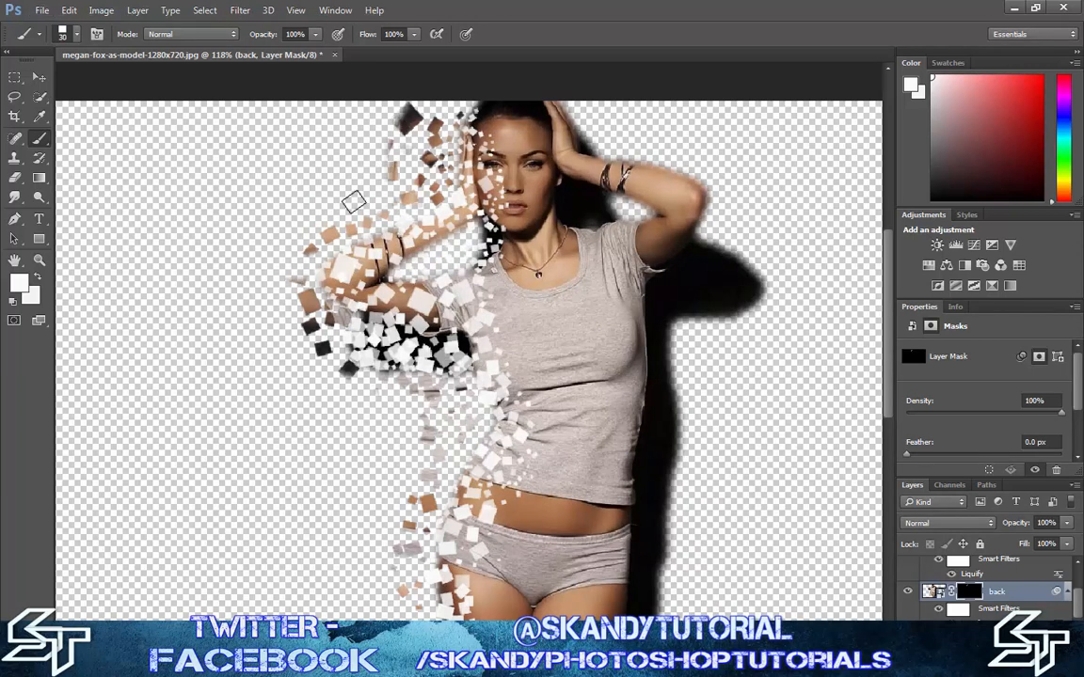
- Reveal 30 px fragments farther out around the elbow and below the bent arm on the back layer's mask
left_click(287, 241)
left_click(266, 278)
left_click(275, 321)
left_click(345, 404)
left_click(378, 408)
left_click(321, 374)
left_click(293, 360)
- Adjust the brush size and reveal outlying fragments beside the waist on the back layer's mask
key("bracketleft")
key("bracketleft")
key("bracketleft")
scroll(445, 424, "down", 5)
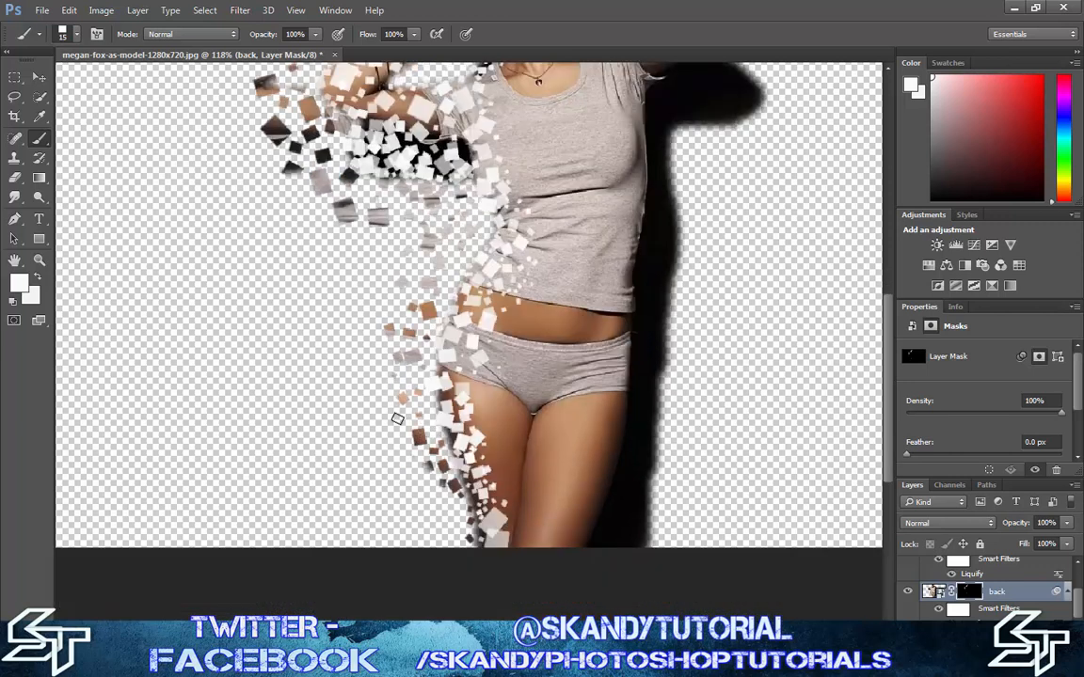
key("bracketright")
key("bracketright")
left_click(368, 251)
- Reduce the brush to 20 px and reveal more outlying fragments beside the hip and thigh on the back layer's mask
scroll(341, 324, "up", 1)
key("p")
key("b")
key("bracketleft")
key("bracketleft")
key("bracketleft")
left_click(392, 314)
scroll(418, 240, "down", 1)
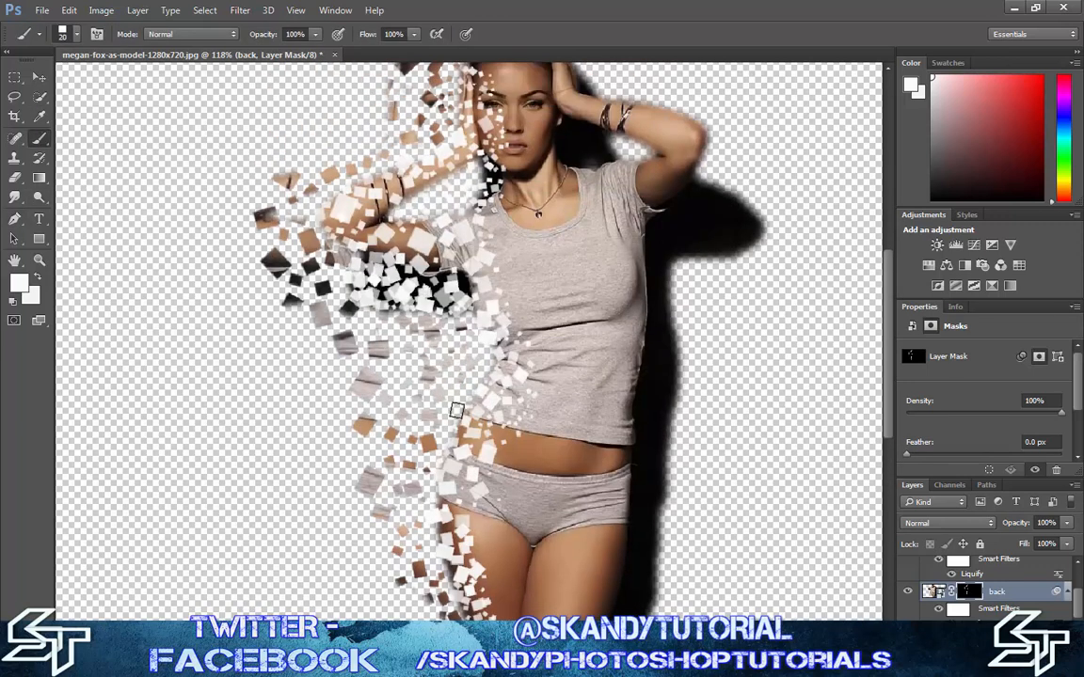
scroll(649, 310, "down", 1)
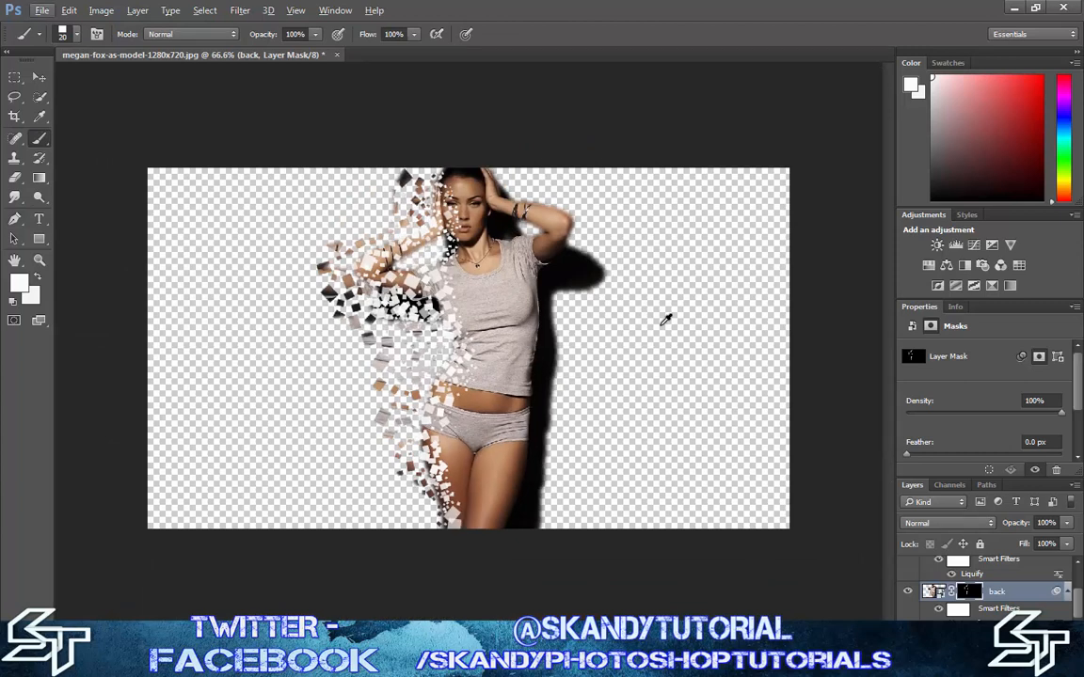